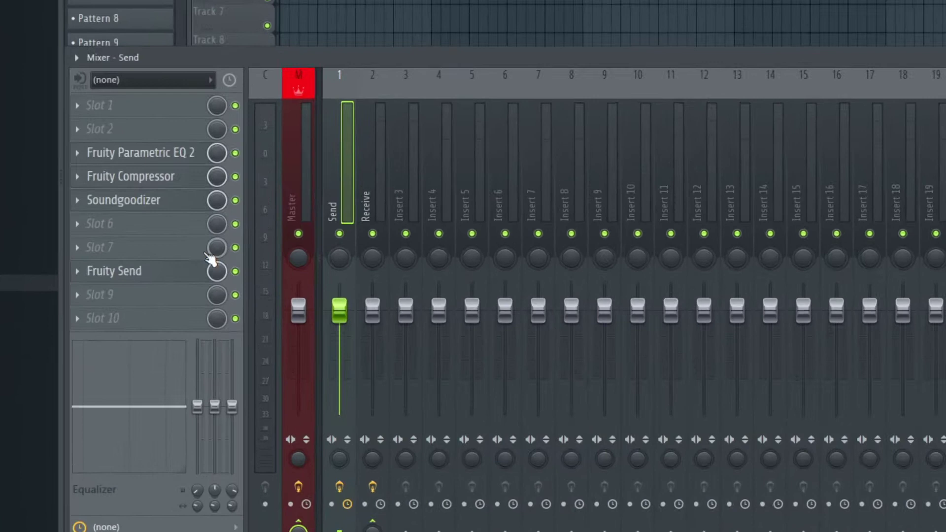
Step: Move the Fruity Send effect from slot 8 to slot 7 on the Send mixer track and audition the signal
mouse_move(184, 270)
left_mouse_down()
mouse_move(181, 155)
mouse_move(182, 252)
left_mouse_up()
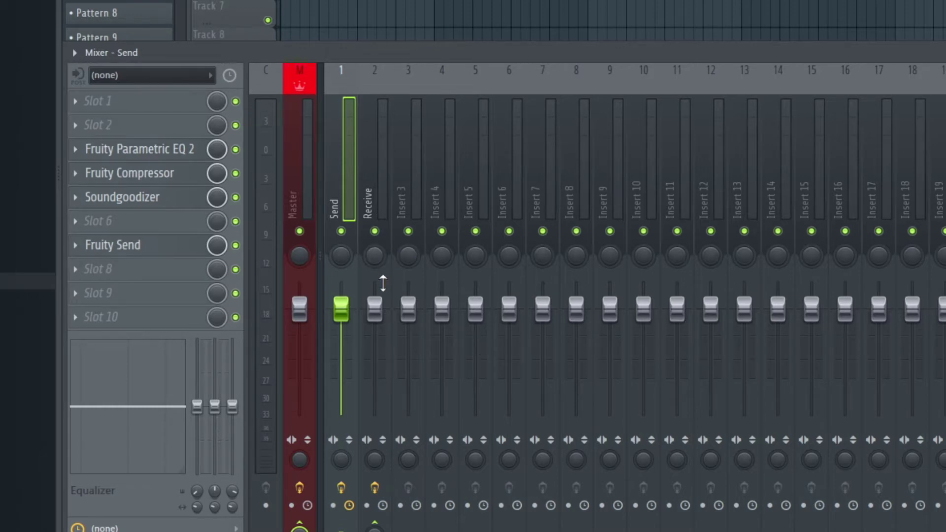
key("space")
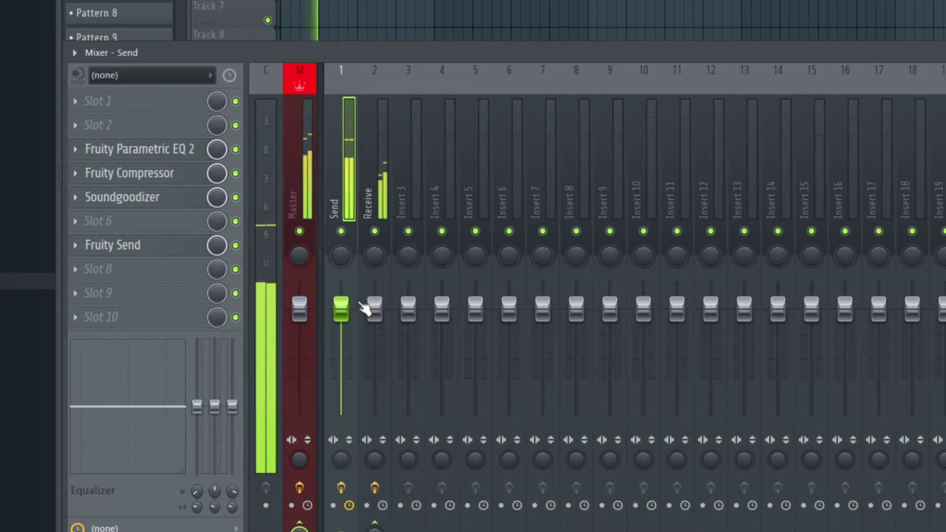
mouse_move(340, 309)
left_mouse_down()
mouse_move(341, 402)
mouse_move(341, 309)
left_mouse_up()
key("space")
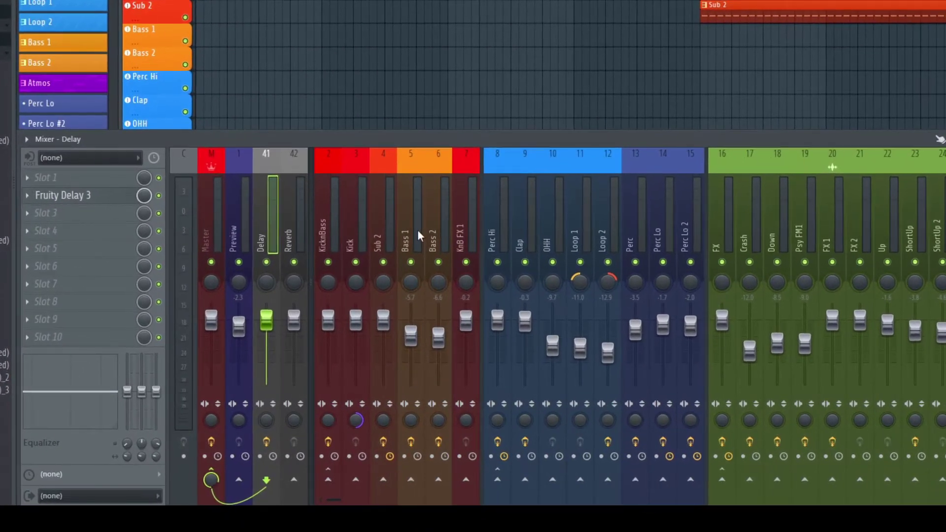
Step: Examine the effects and send routing of the Bass 1 and OHH mixer tracks
left_click(418, 229)
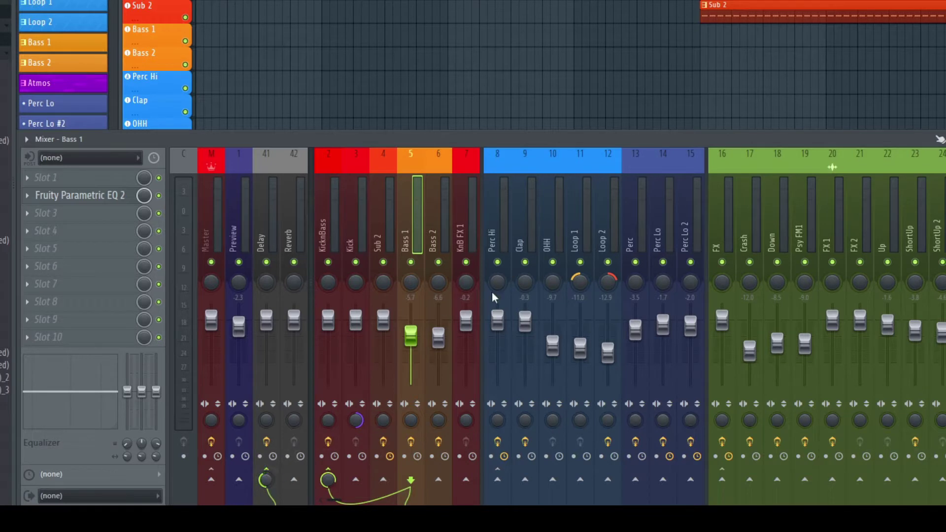
left_click(557, 220)
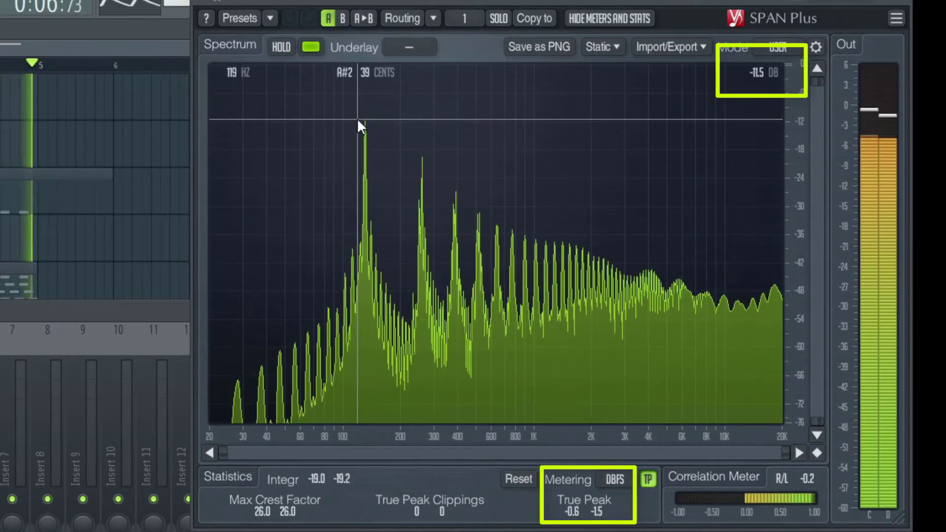
Step: Check the spectrum and level meters during playback and listen through the arrangement around Drop 1
key("space")
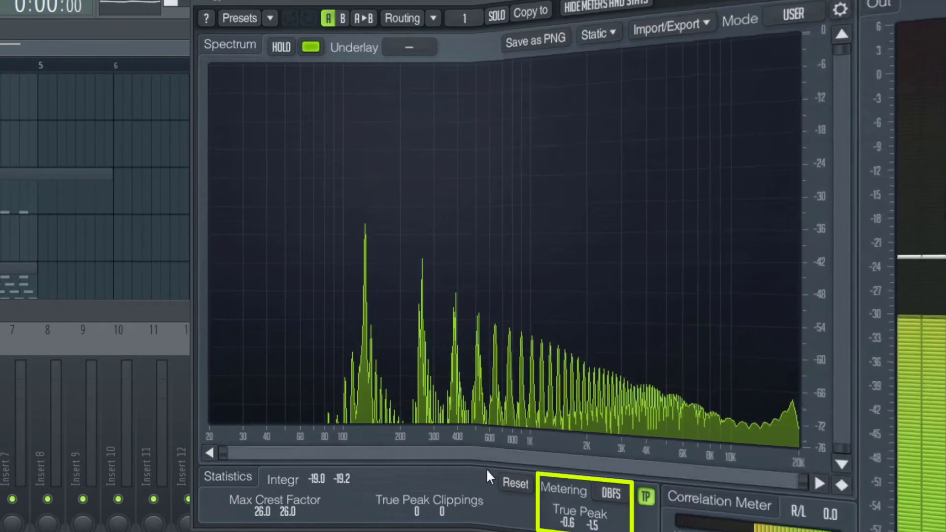
key("space")
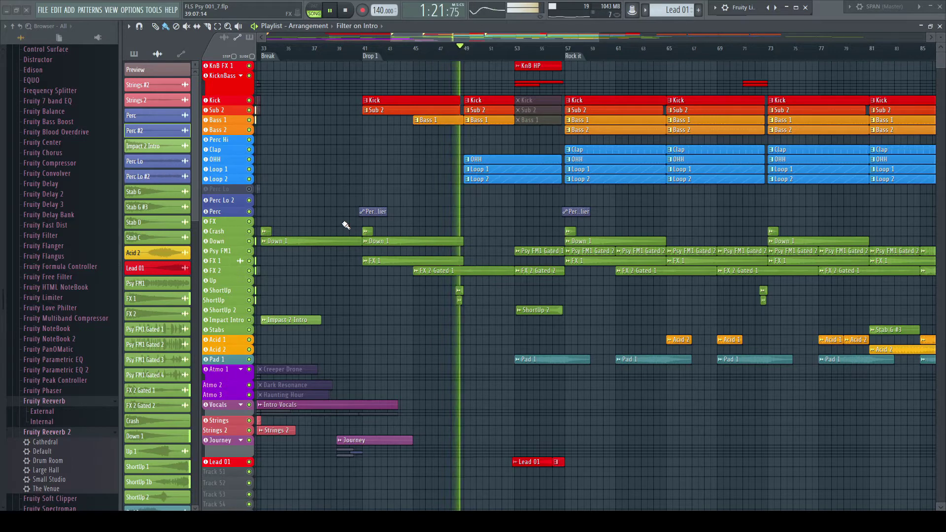
key("space")
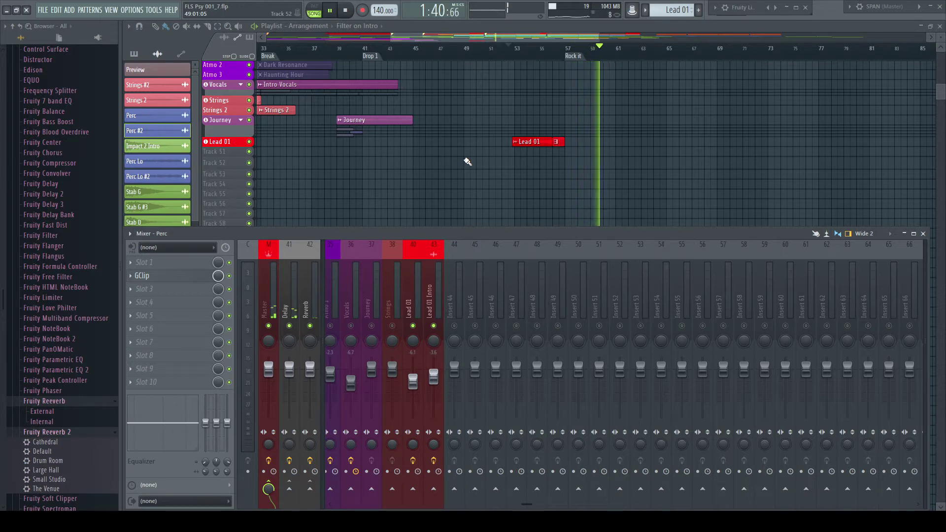
key("space")
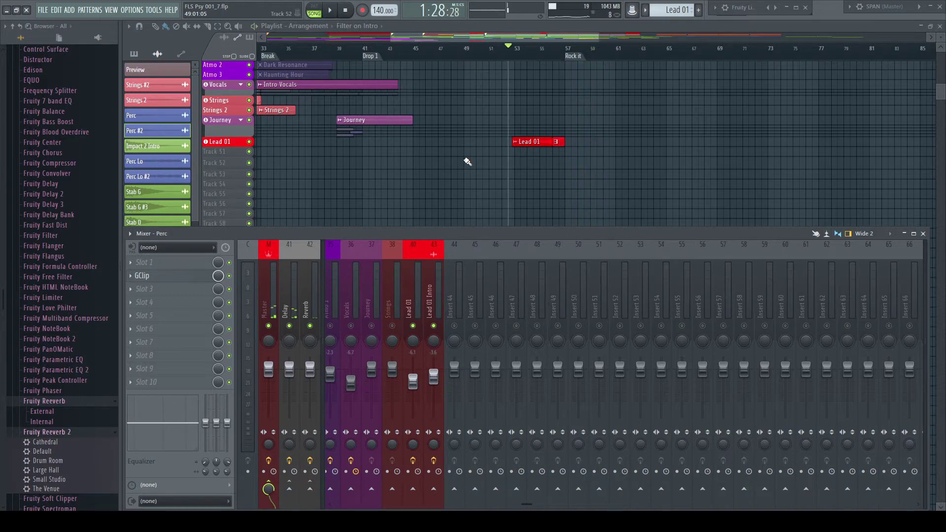
key("space")
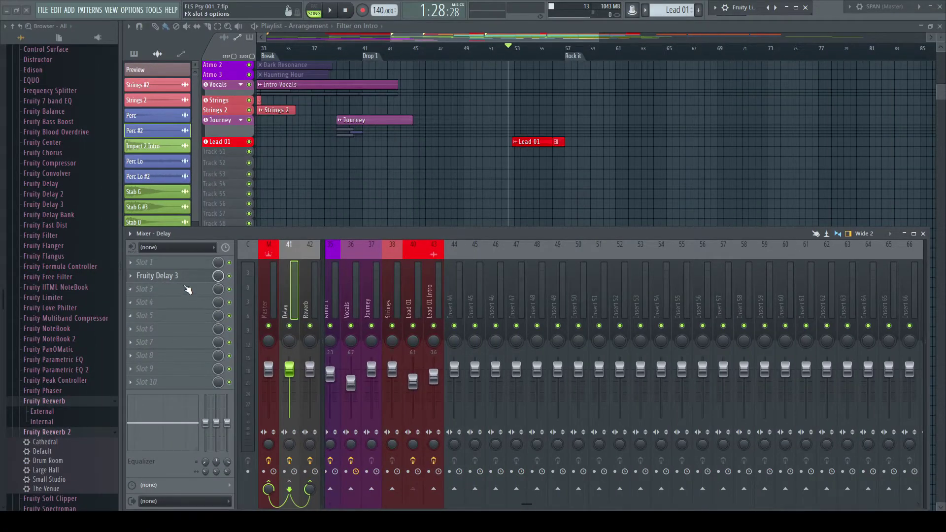
Step: Inspect Fruity Delay 3 on the Delay track and try placing Fruity Parametric EQ 2 in slot 3
left_click(187, 279)
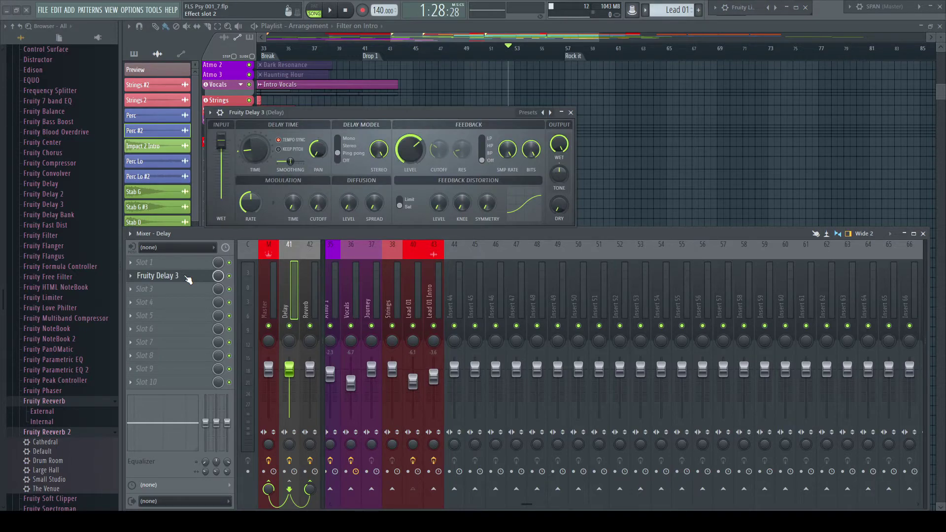
key("F8")
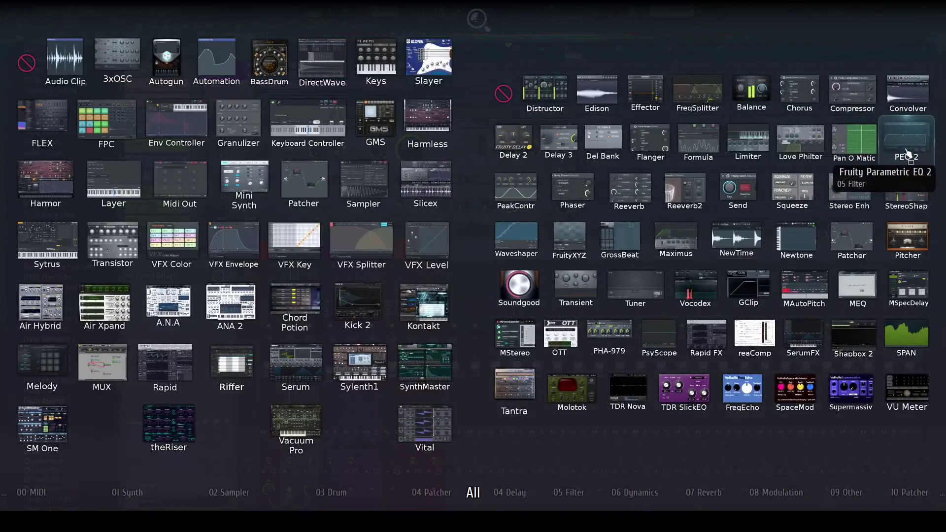
left_click_drag(857, 158, 174, 290)
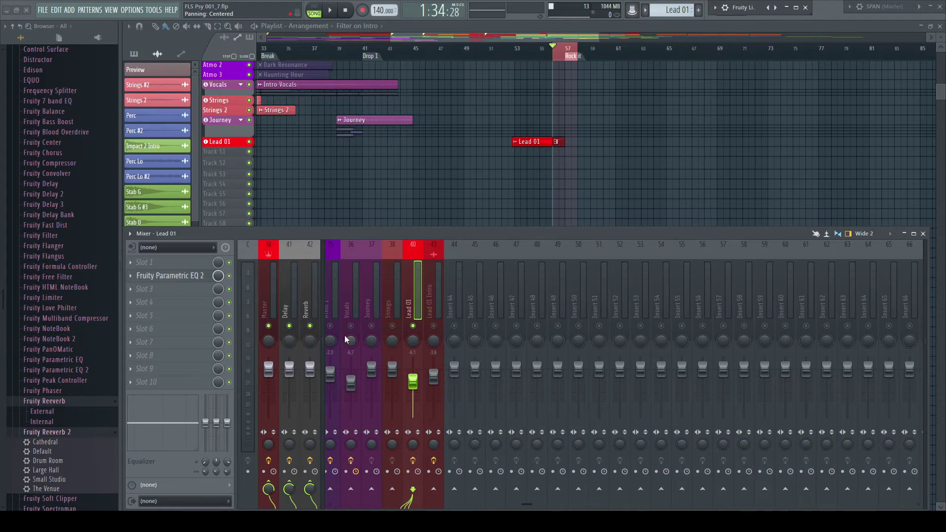
Step: Audition the looped lead section and raise the band 1 high-pass cutoff of Lead 01's Fruity Parametric EQ 2 to about 366 Hz
key("space")
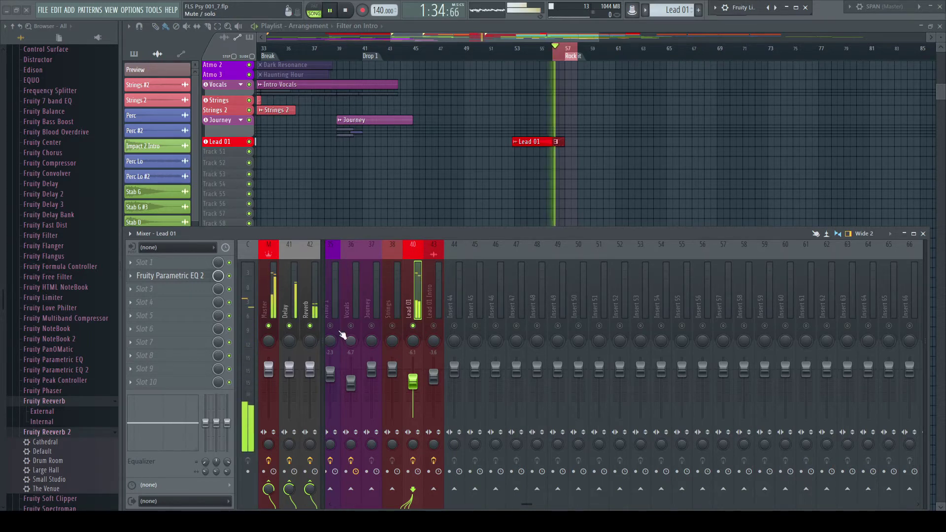
key("space")
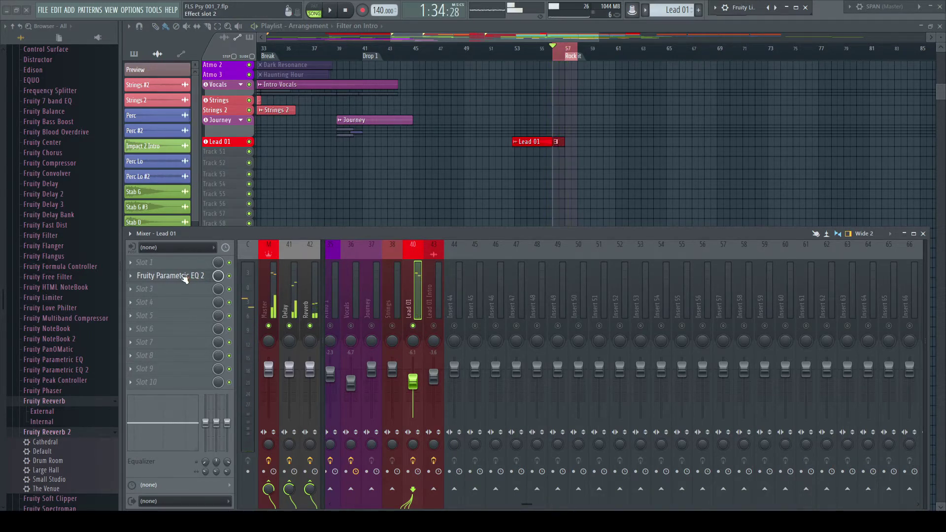
left_click(185, 276)
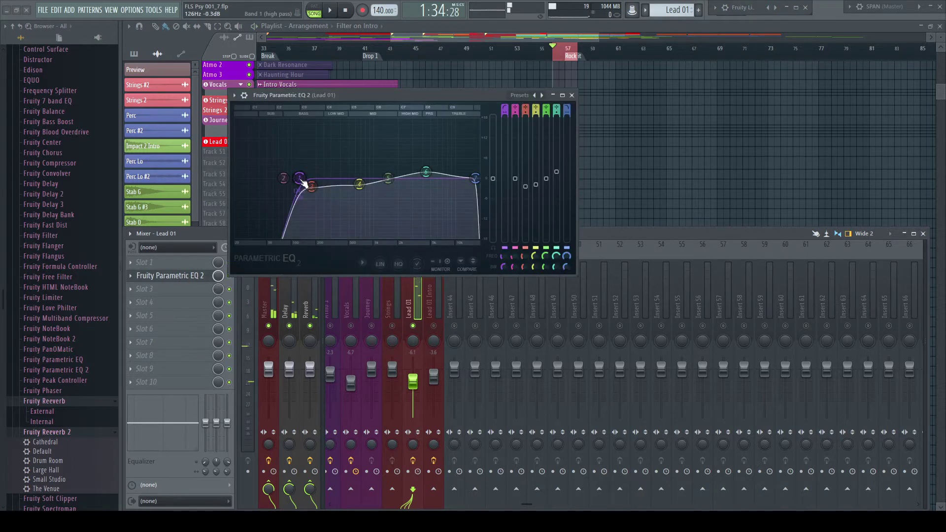
left_click_drag(299, 178, 318, 178)
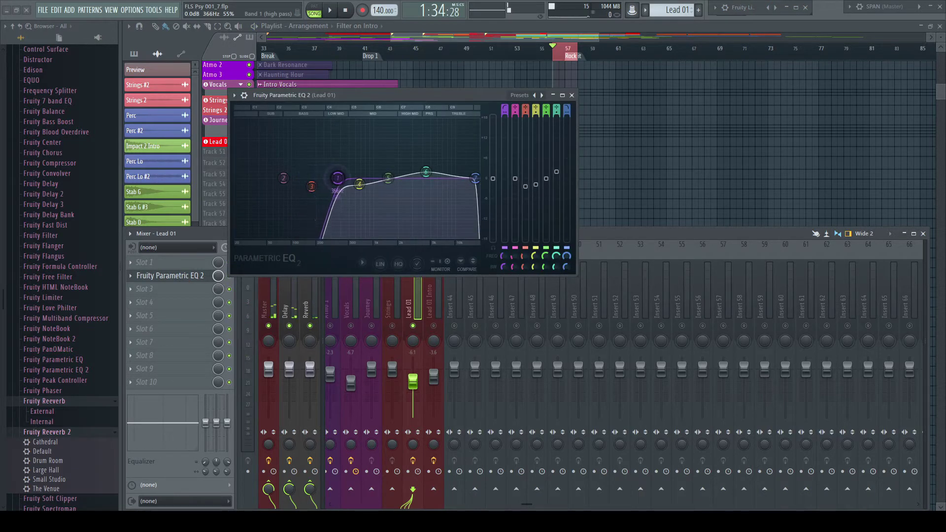
key("space")
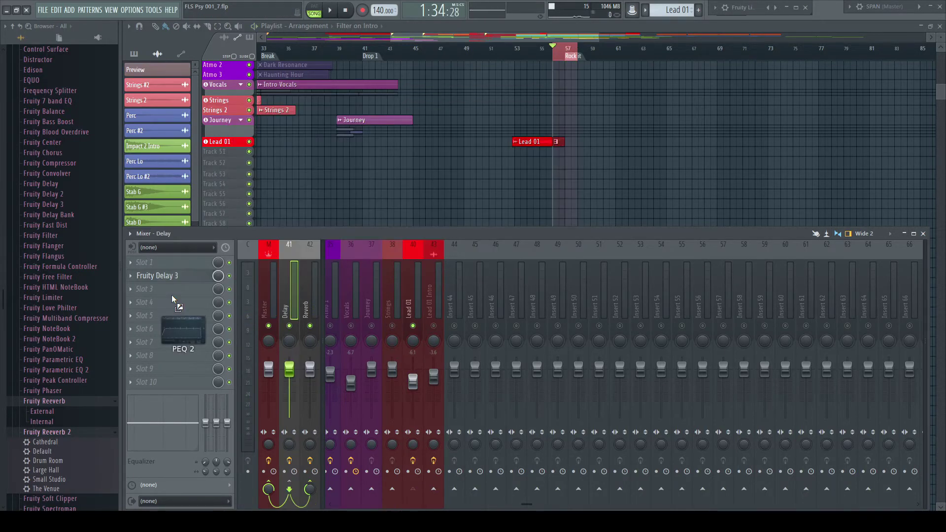
Step: Add Fruity Parametric EQ 2 after the delay on the Delay track and lower its band 1 and band 7 cutoff frequencies
left_click_drag(172, 295, 171, 292)
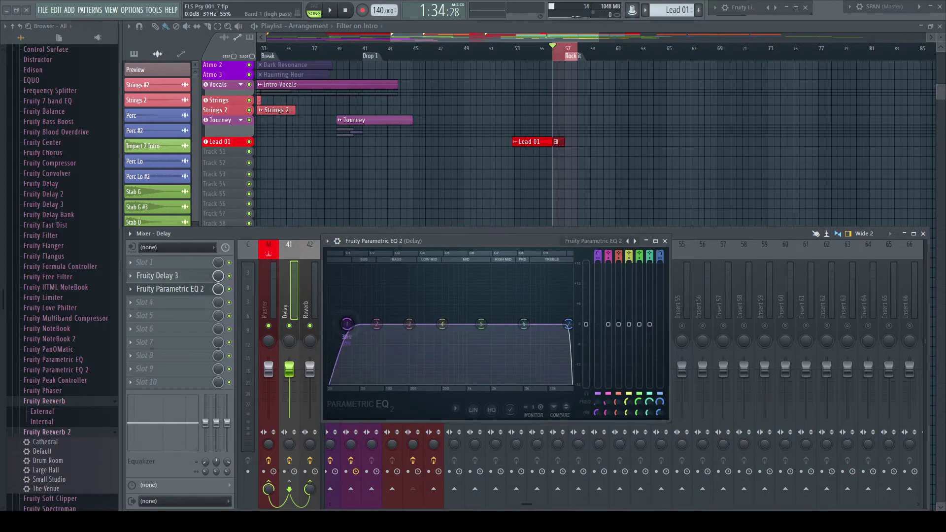
left_click_drag(347, 323, 337, 324)
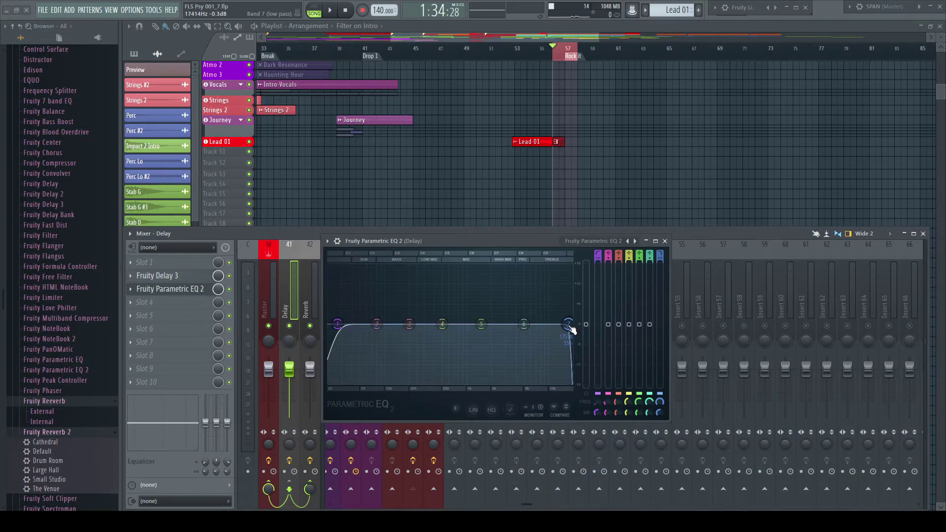
mouse_move(568, 323)
left_mouse_down()
mouse_move(472, 323)
mouse_move(552, 323)
left_mouse_up()
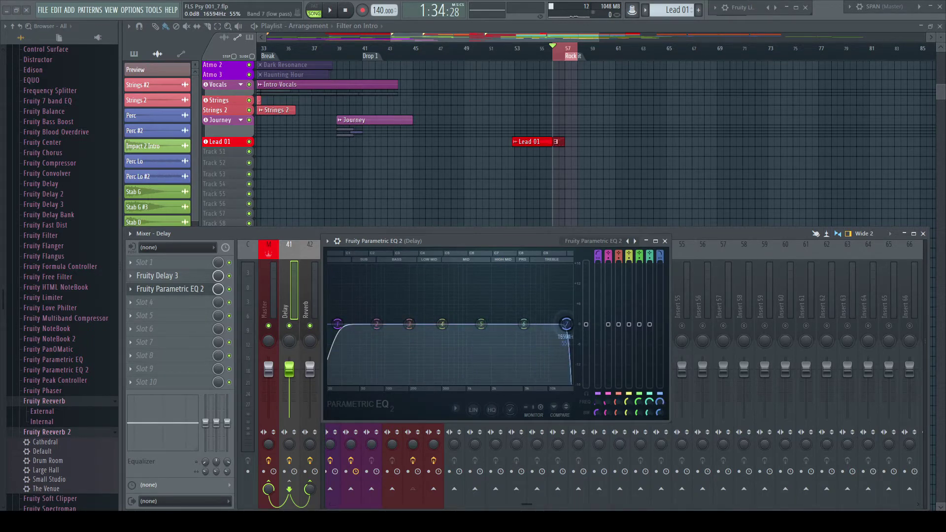
left_click(664, 241)
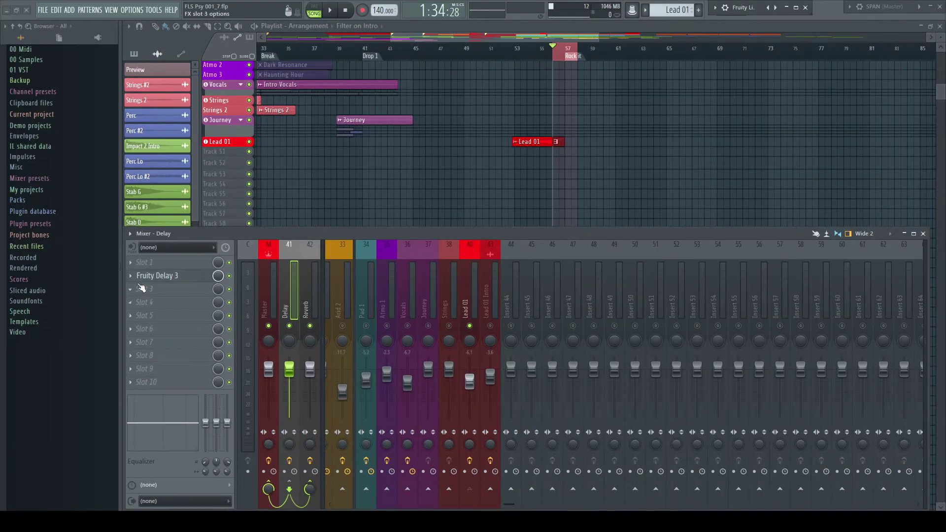
Step: Wrap Fruity Delay 3 on the Delay track inside Patcher and audition the looped lead section through it
left_click(129, 274)
mouse_move(129, 277)
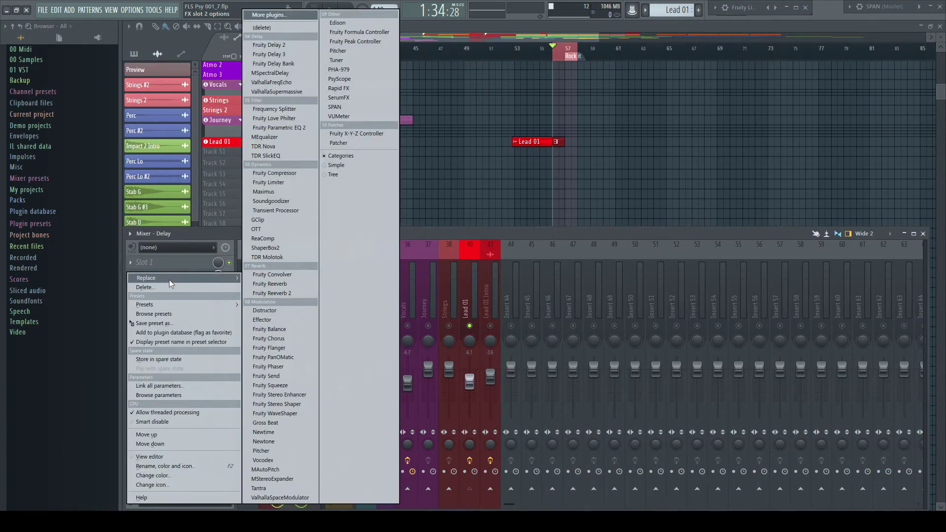
left_click(351, 144)
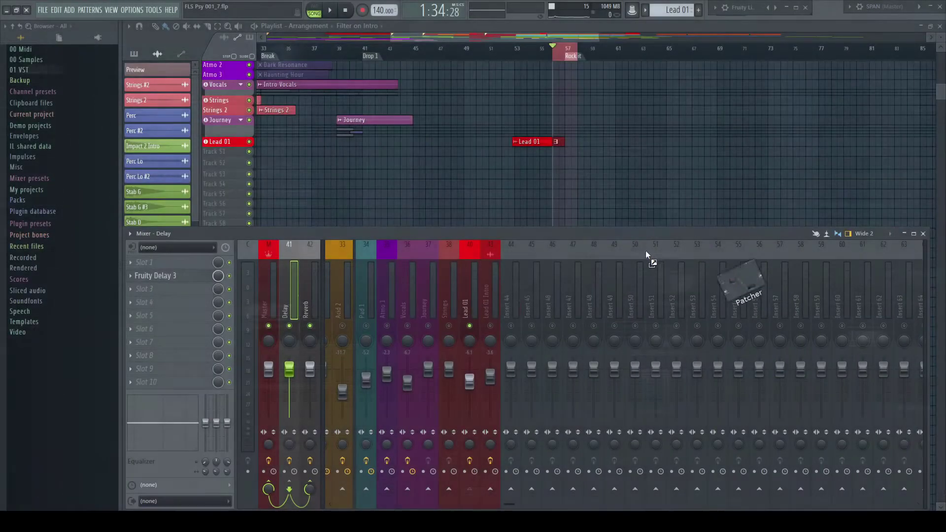
left_click_drag(645, 250, 182, 278)
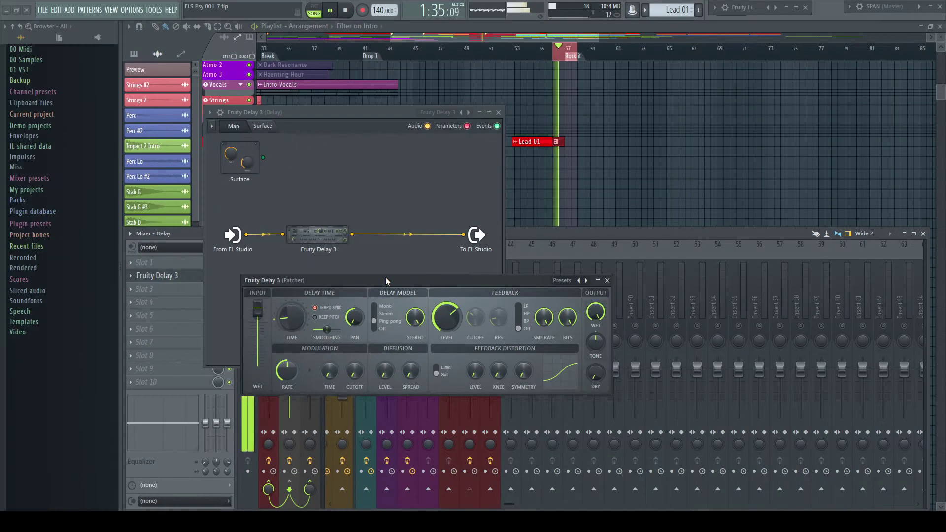
key("space")
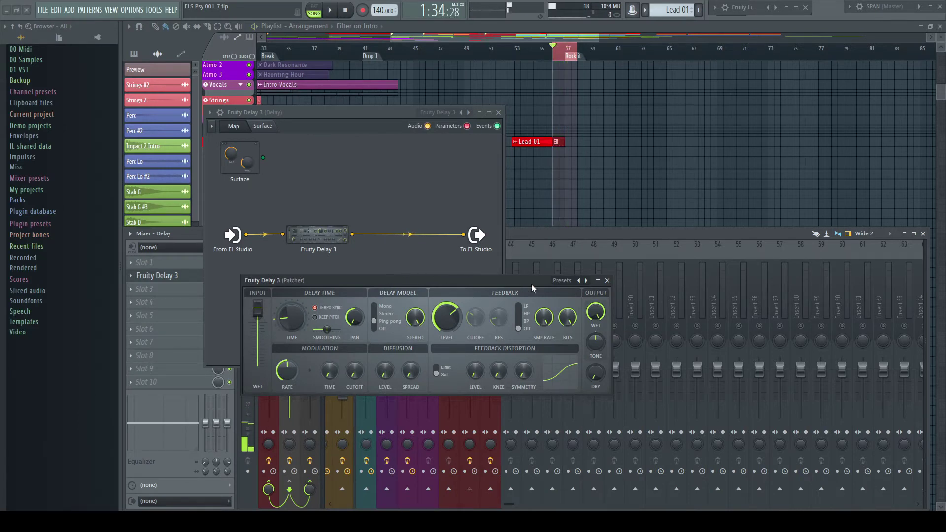
left_click(607, 280)
left_click(496, 256)
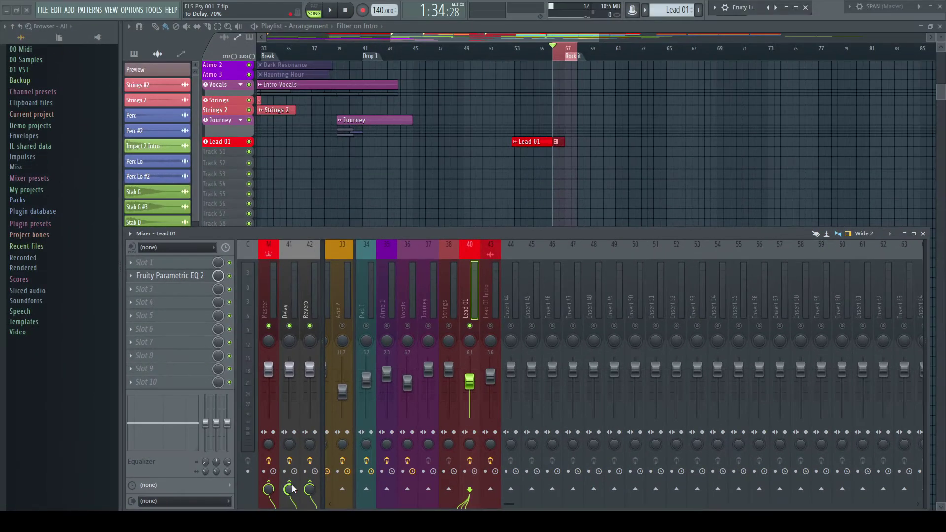
Step: Open the Delay track's Patcher and activate the Bass 1 audio output on the From FL Studio node
left_click(290, 310)
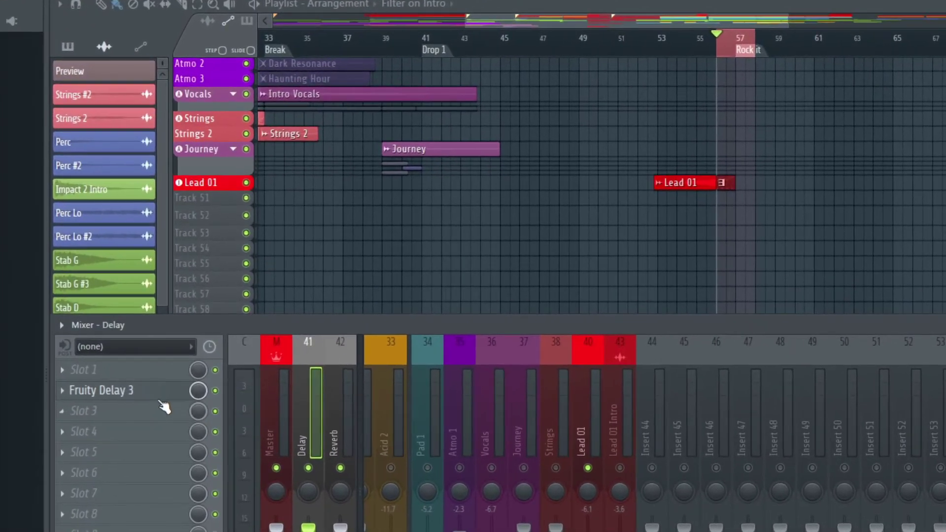
left_click(149, 396)
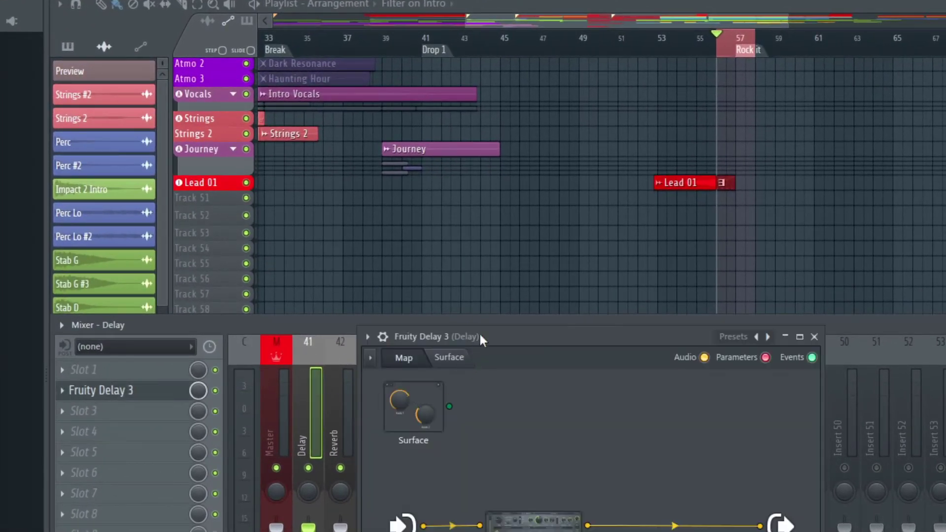
left_click_drag(478, 332, 341, 70)
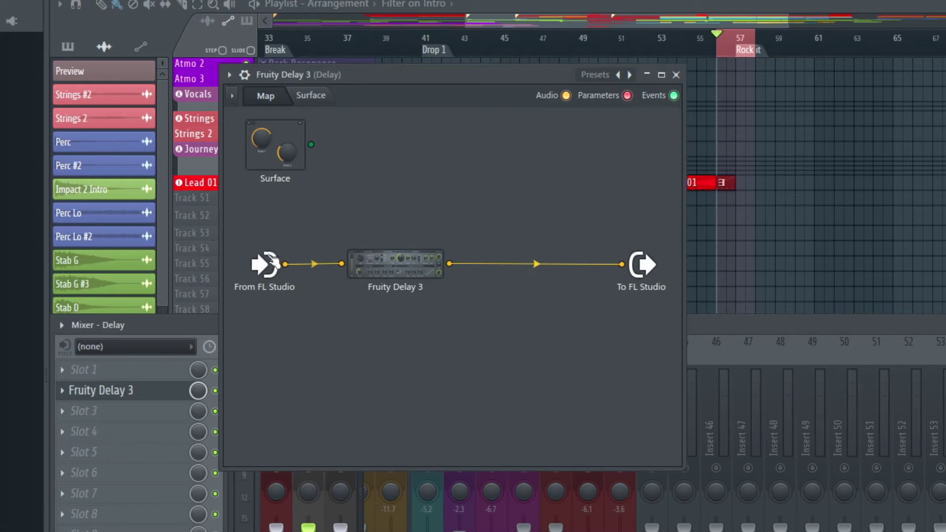
right_click(273, 269)
mouse_move(306, 294)
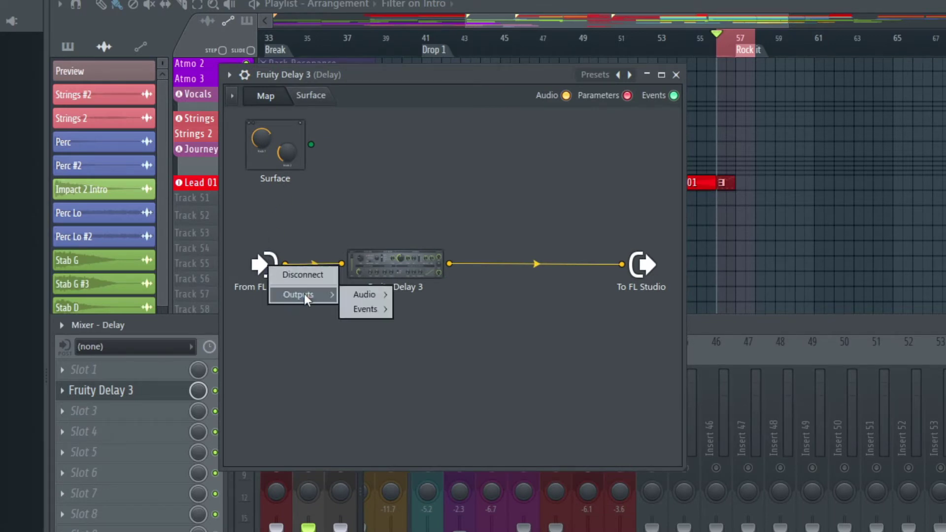
mouse_move(361, 297)
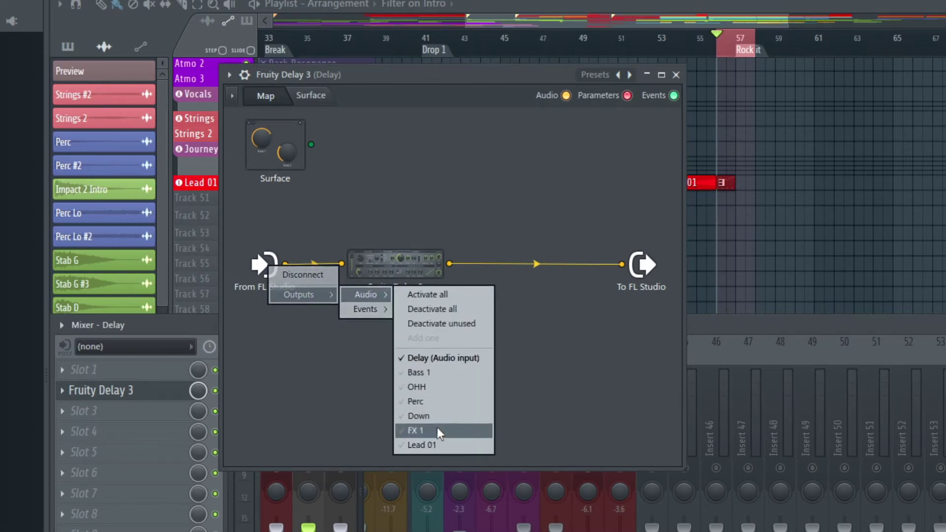
left_click(428, 373)
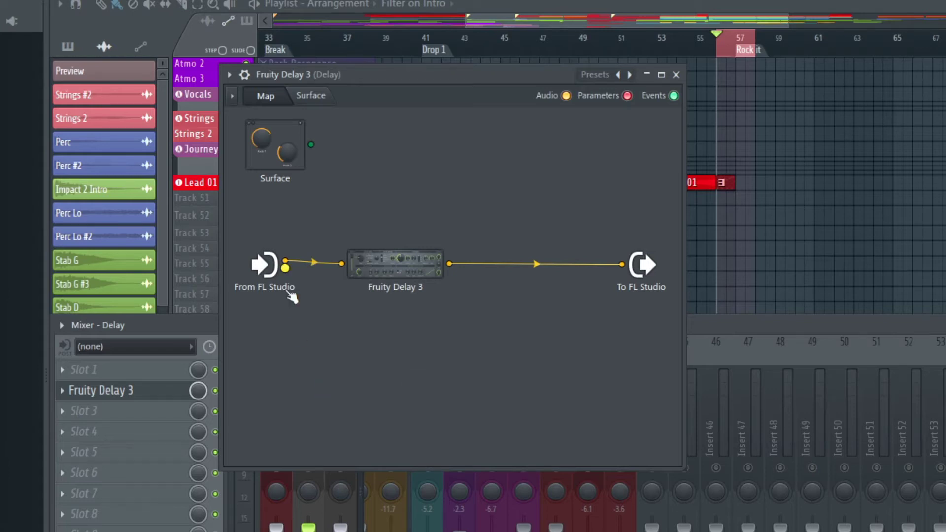
Step: Activate the OHH, Perc, Down, FX 1 and Lead 01 audio outputs on the From FL Studio node
right_click(269, 269)
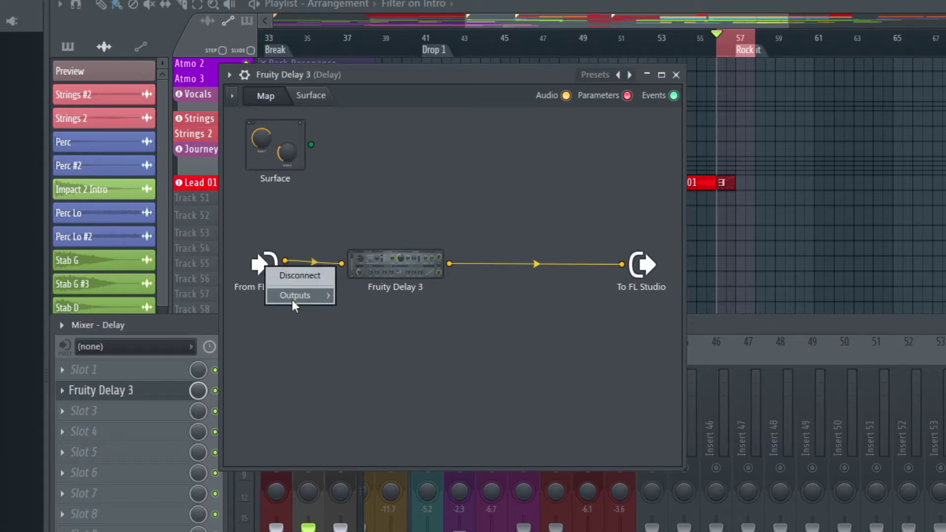
mouse_move(300, 295)
mouse_move(362, 296)
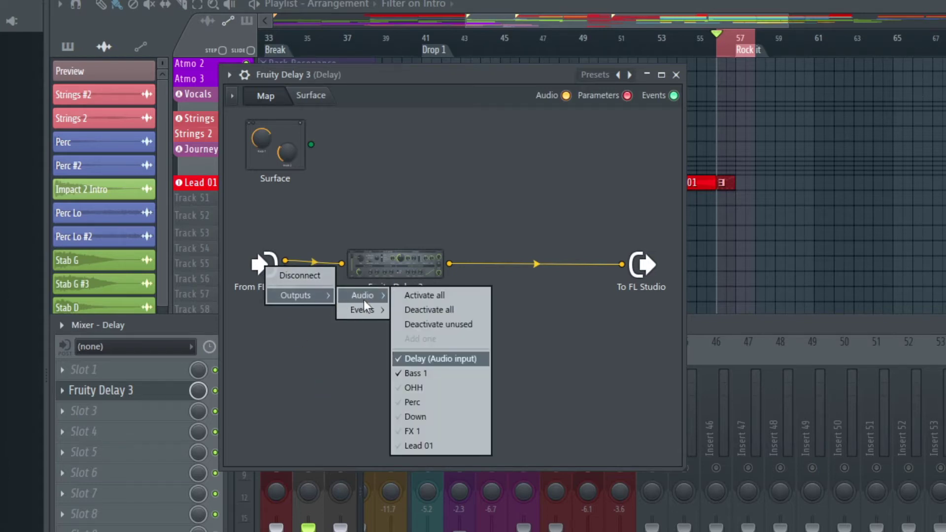
left_click(421, 388)
left_click(424, 404)
left_click(430, 417)
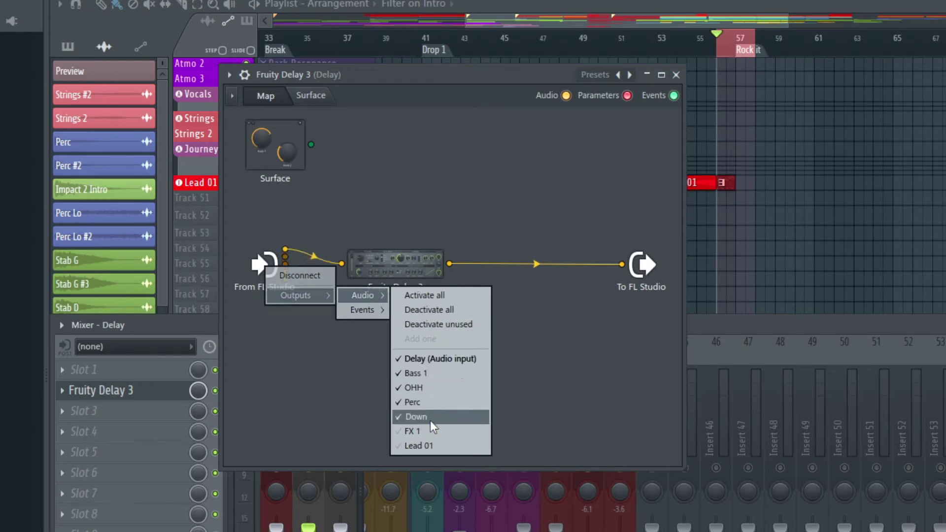
left_click(421, 431)
left_click(434, 445)
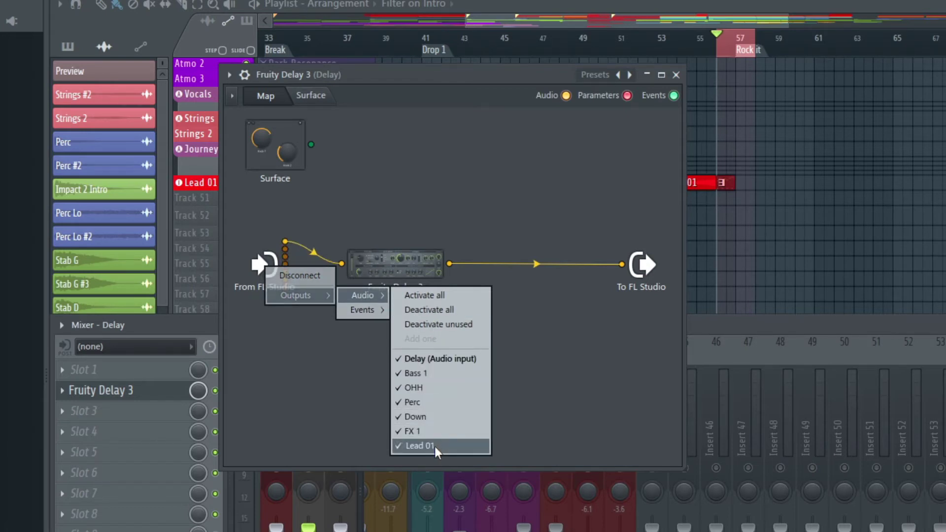
left_click(421, 446)
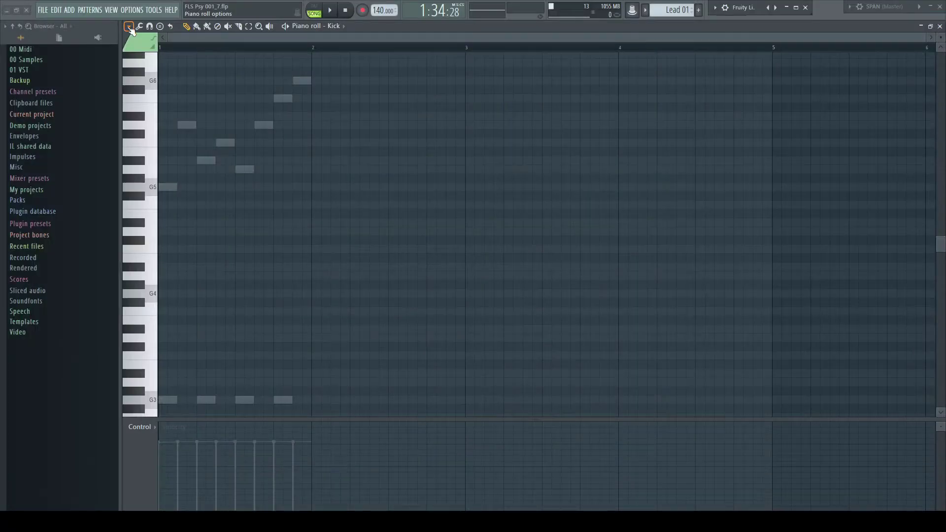
Step: Set the piano roll's scale highlighting to root note C and the Black Notes scale
left_click(129, 26)
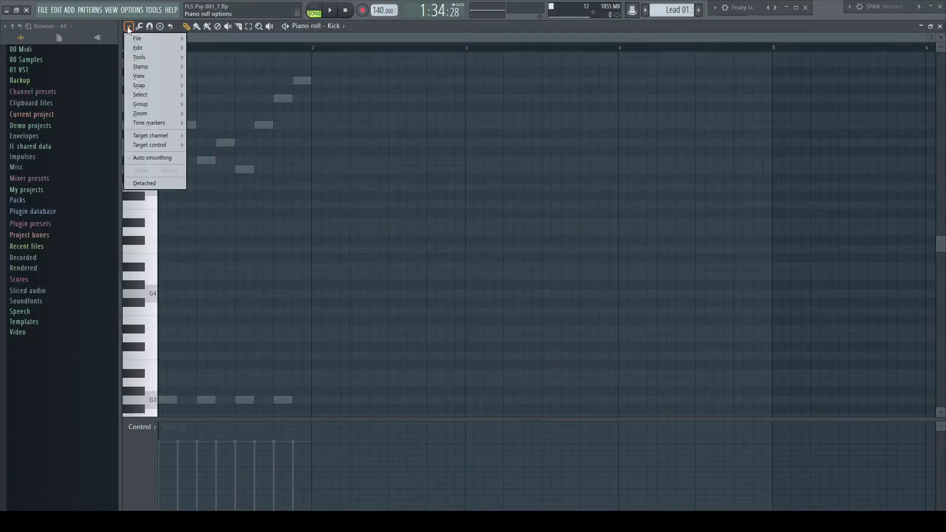
mouse_move(162, 76)
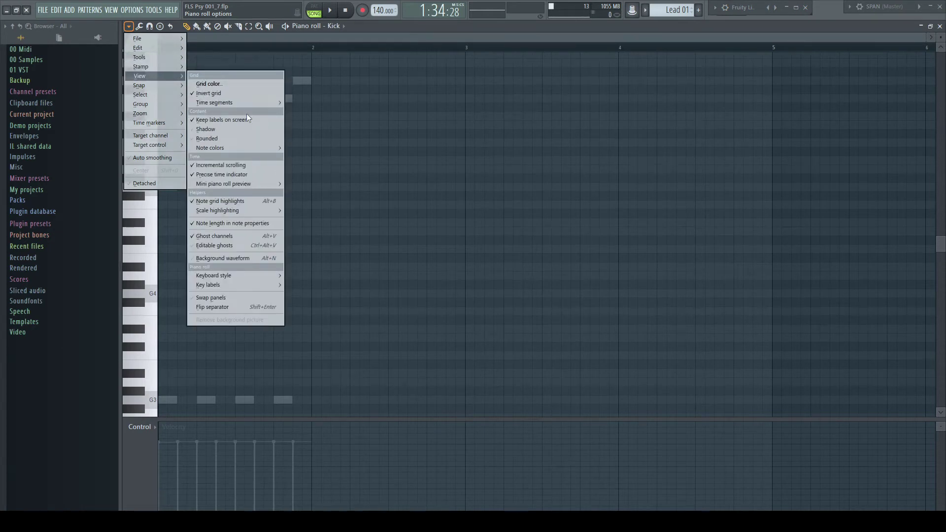
mouse_move(244, 212)
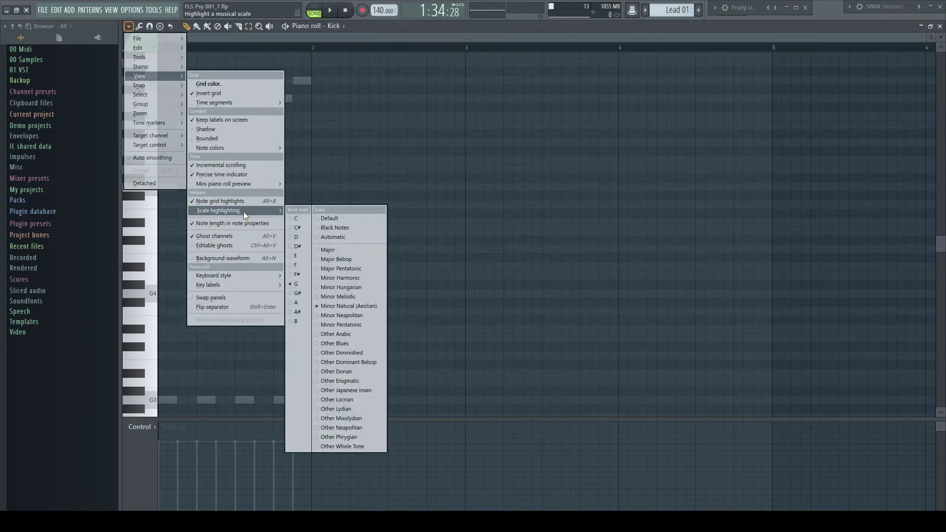
left_click(297, 218)
left_click(327, 227)
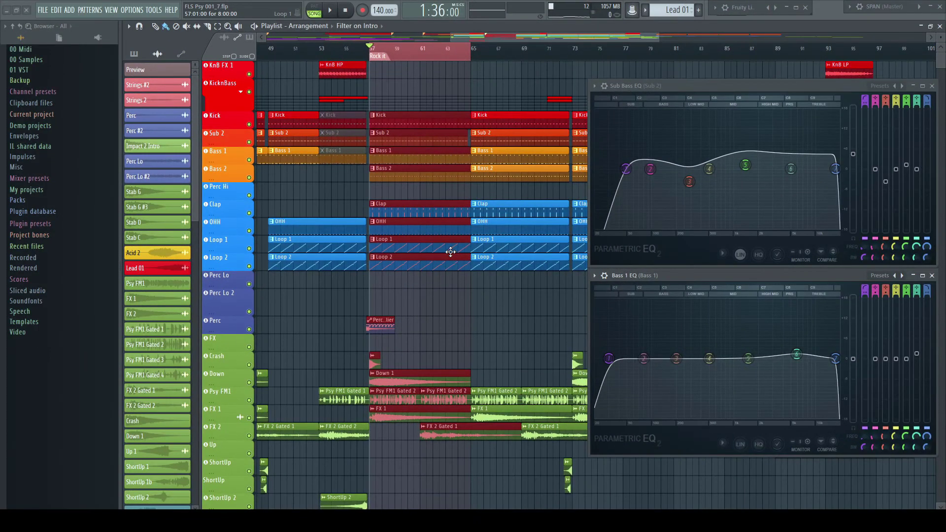
Step: Solo the Bass 1 track in the playlist and audition the looped Rock it section
right_click(249, 161)
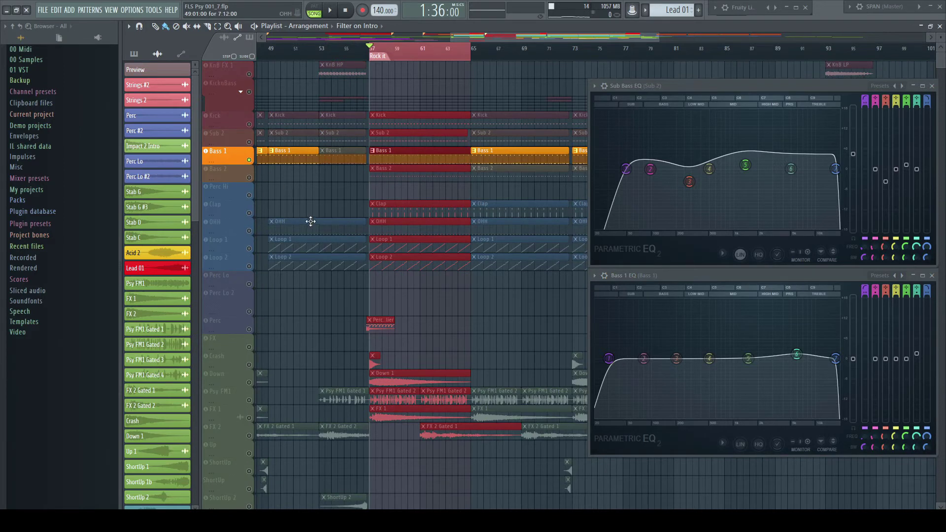
key("space")
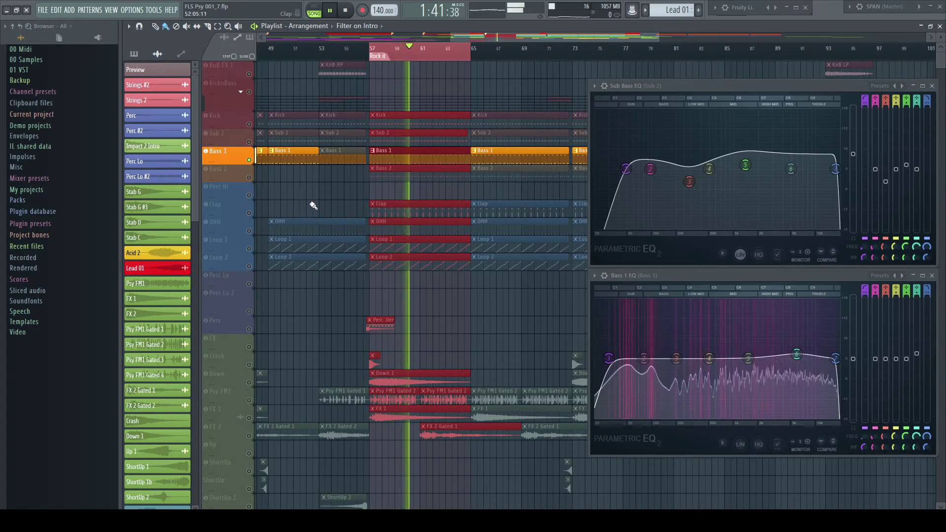
key("space")
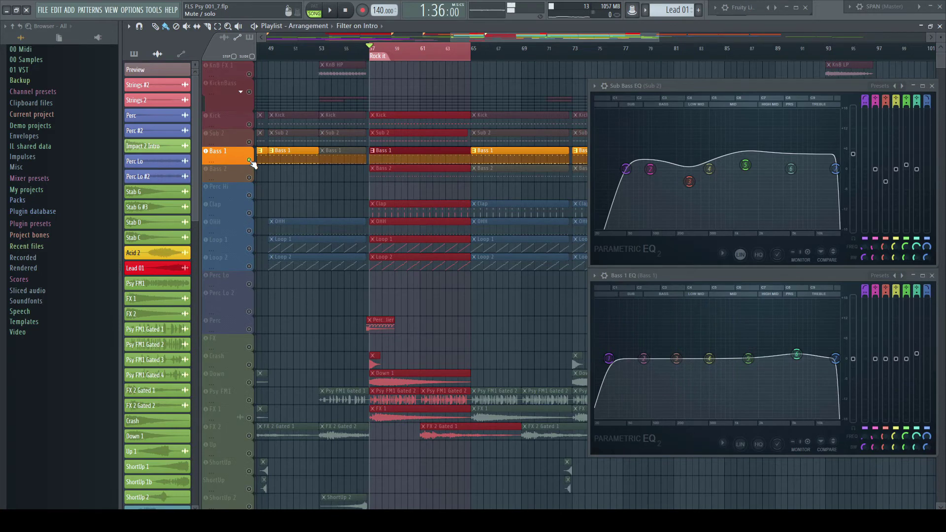
Step: Add Sub 2 to the soloed tracks and raise the Bass 1 EQ's band 1 high-pass cutoff while the loop plays
left_click(248, 142, "ctrl")
key("space")
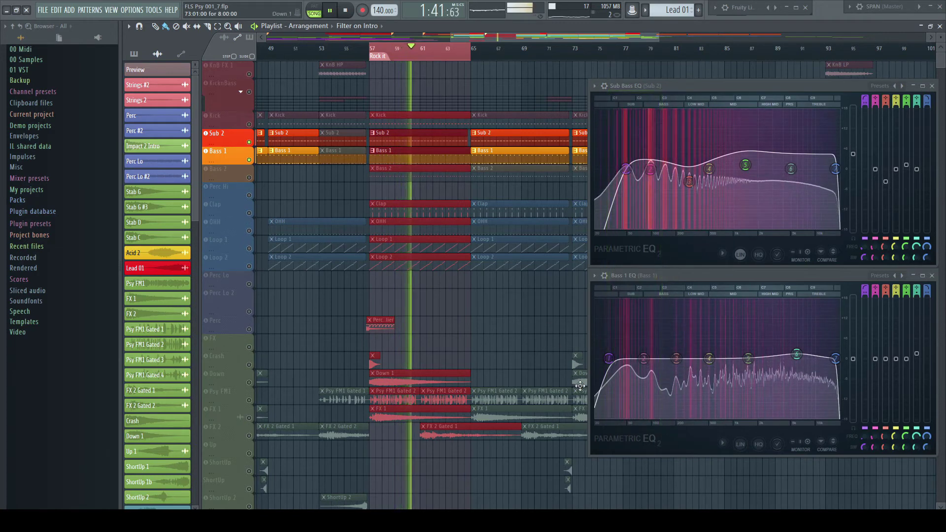
left_click_drag(609, 358, 661, 358)
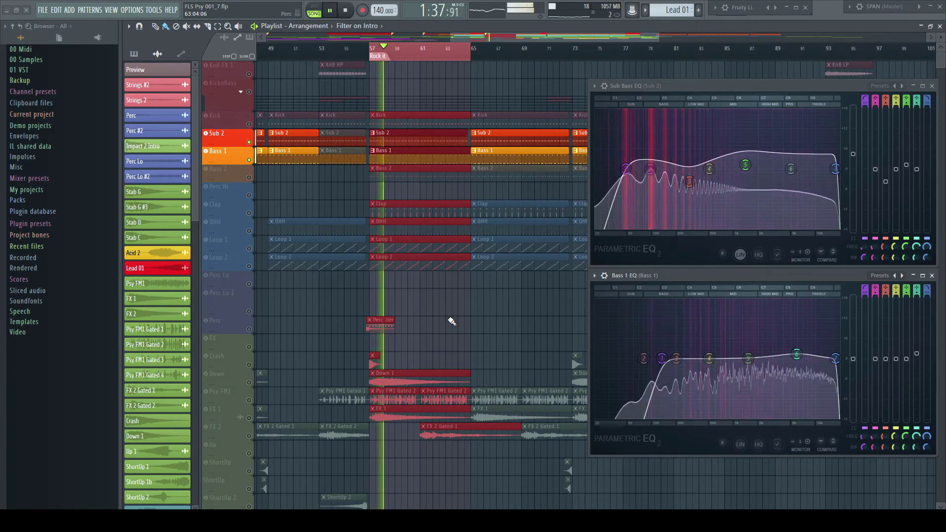
key("space")
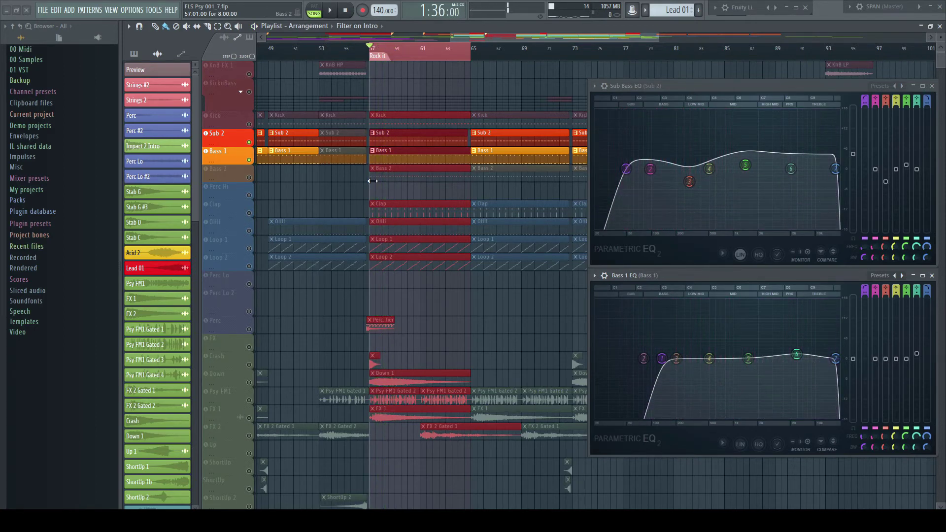
Step: Open the Patcher on the mixer's Delay track and activate only Bass 1 as an additional From FL Studio audio output
key("F9")
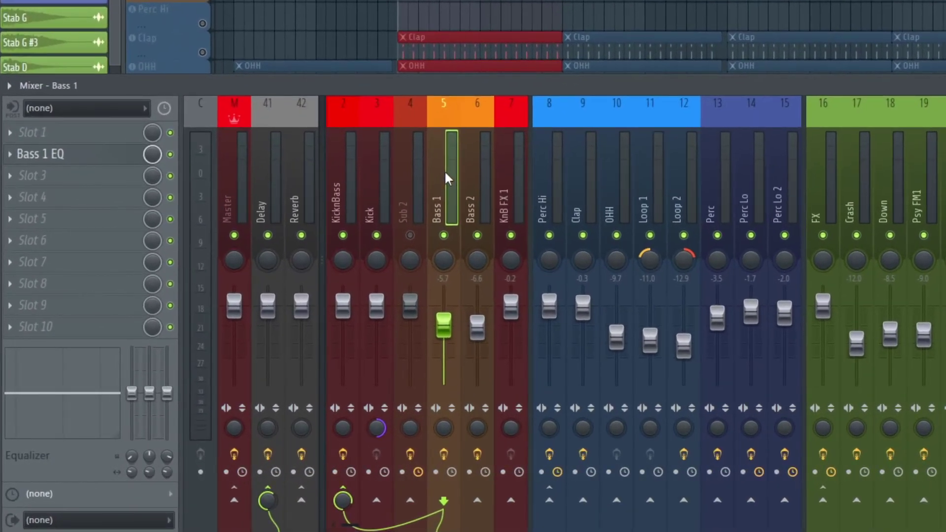
key("space")
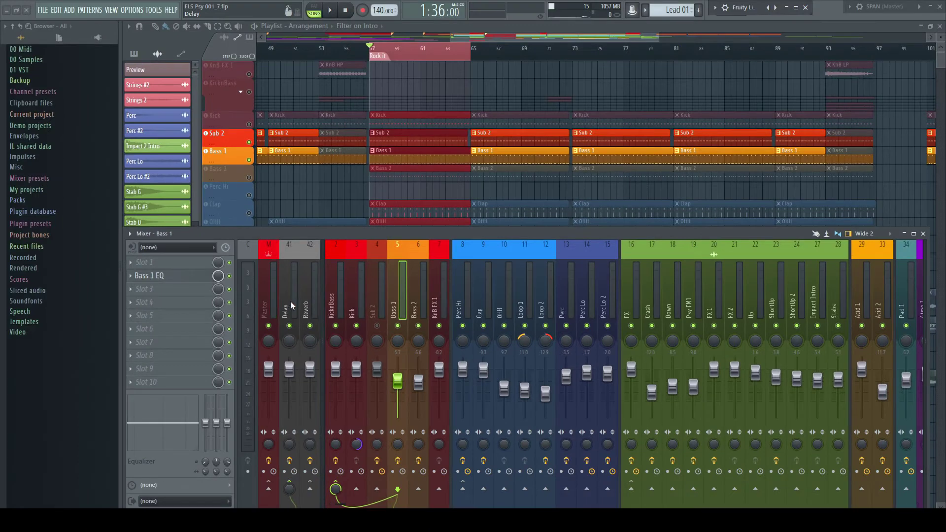
left_click(284, 289)
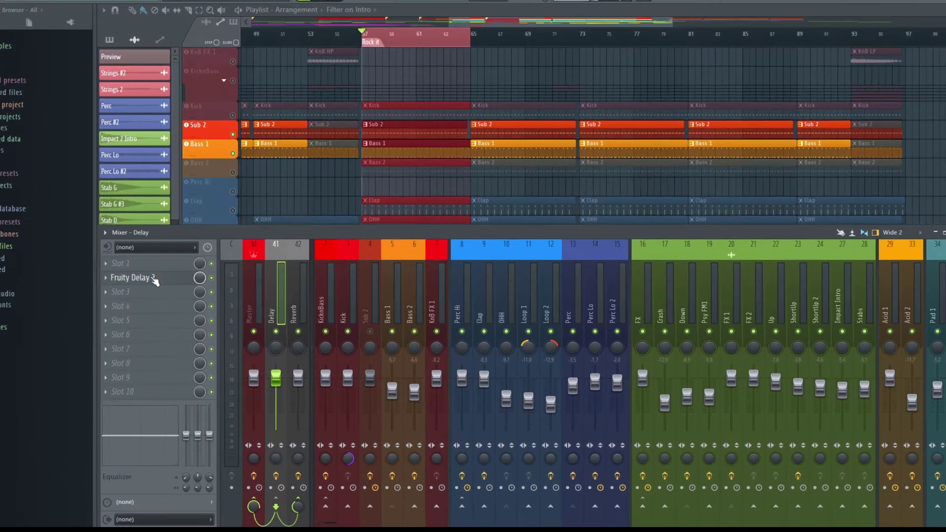
left_click(154, 279)
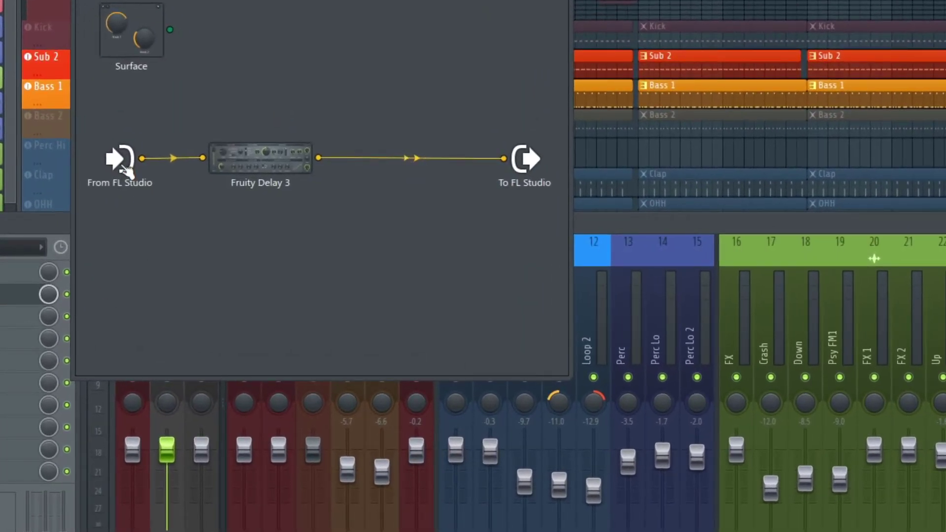
right_click(127, 172)
mouse_move(170, 194)
mouse_move(243, 194)
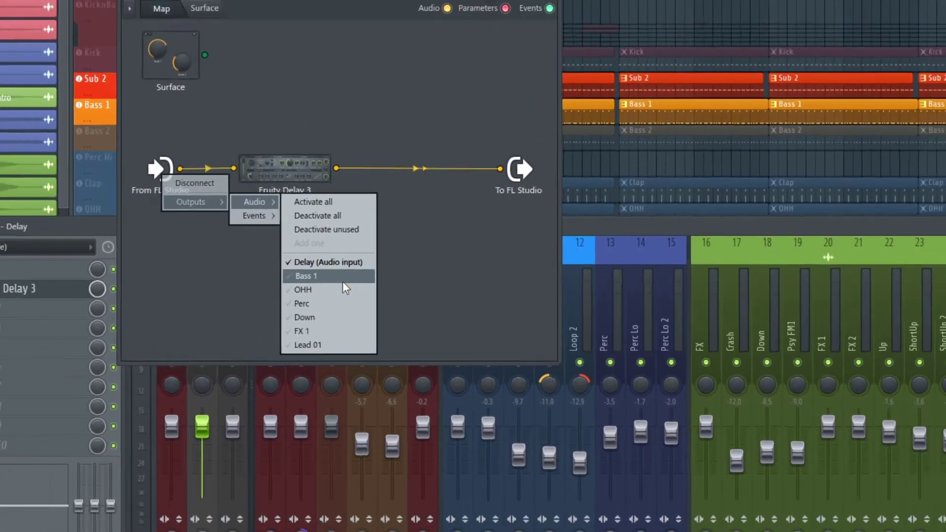
left_click(342, 279)
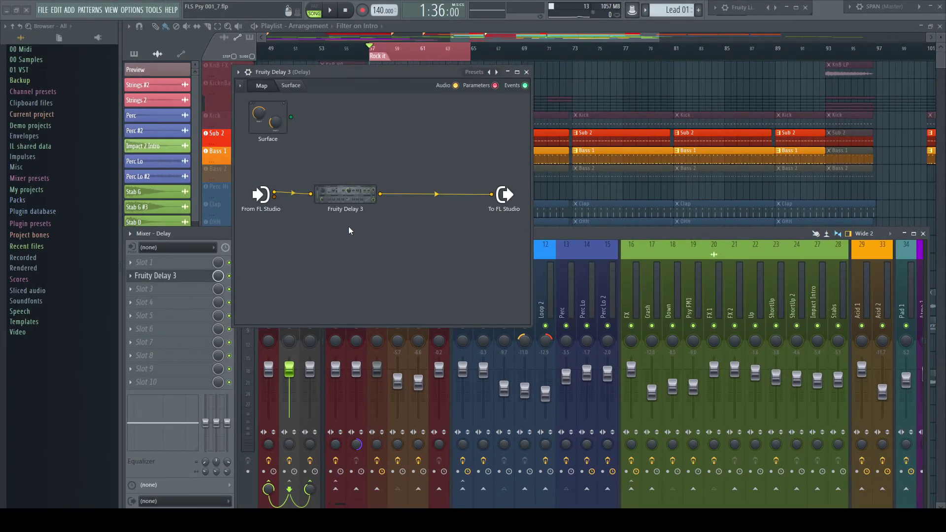
Step: Add Fruity Parametric EQ 2 to the Patcher map and connect the Bass 1 output to its input
key("F8")
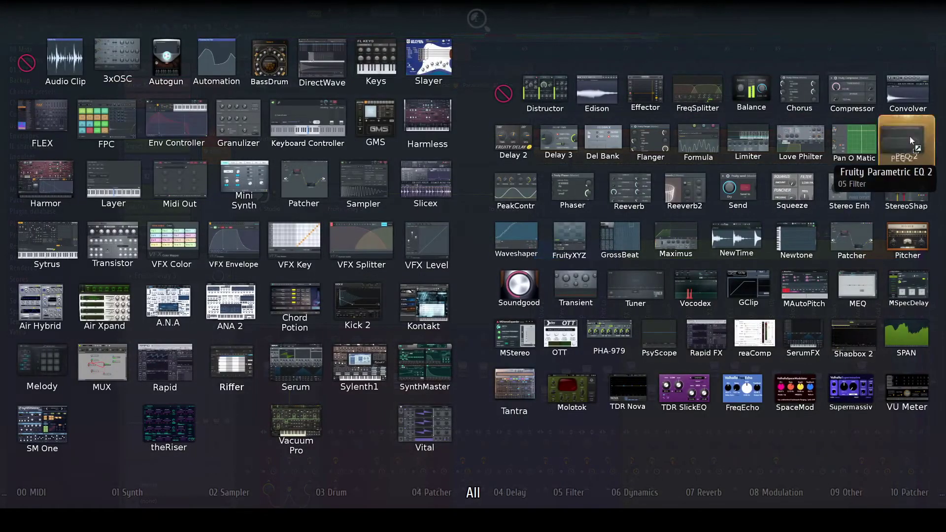
left_click_drag(911, 141, 337, 246)
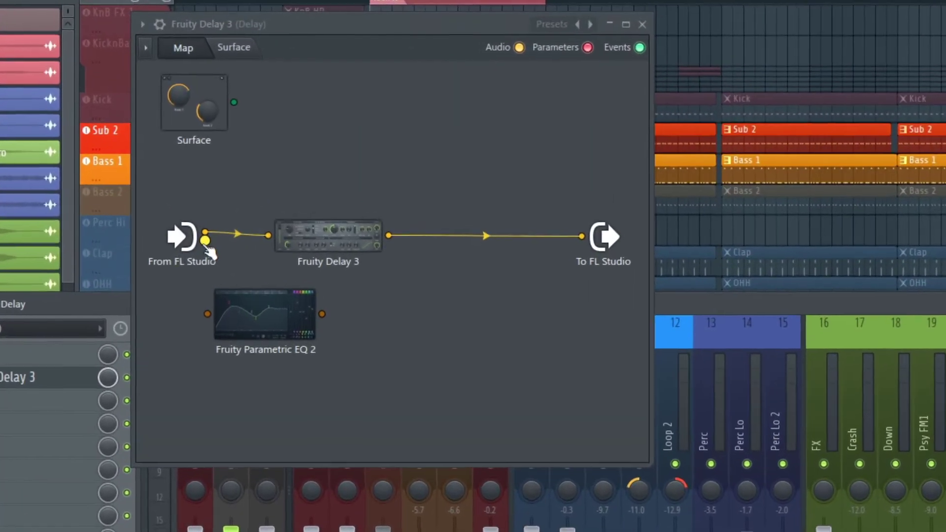
left_click_drag(275, 197, 276, 241)
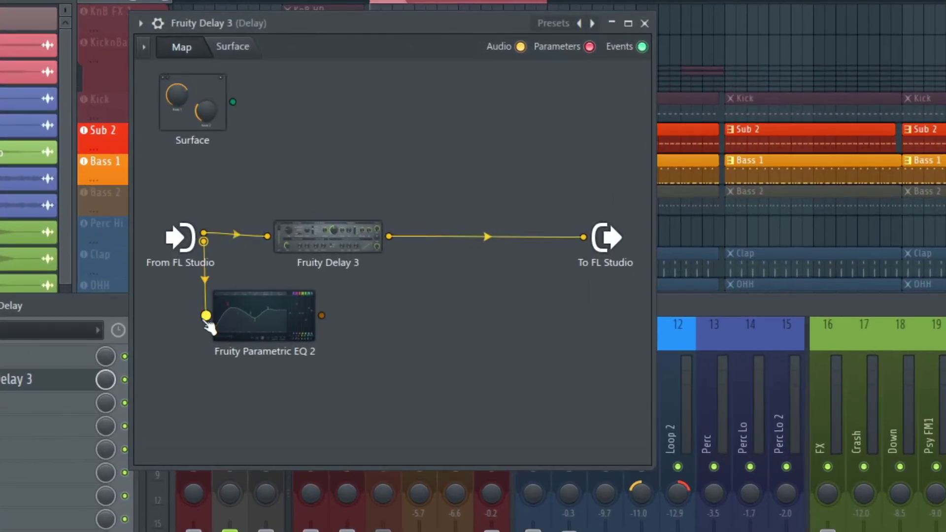
Step: Raise the band 1 high-pass cutoff of the Patcher's Fruity Parametric EQ 2 to about 53 Hz
double_click(277, 333)
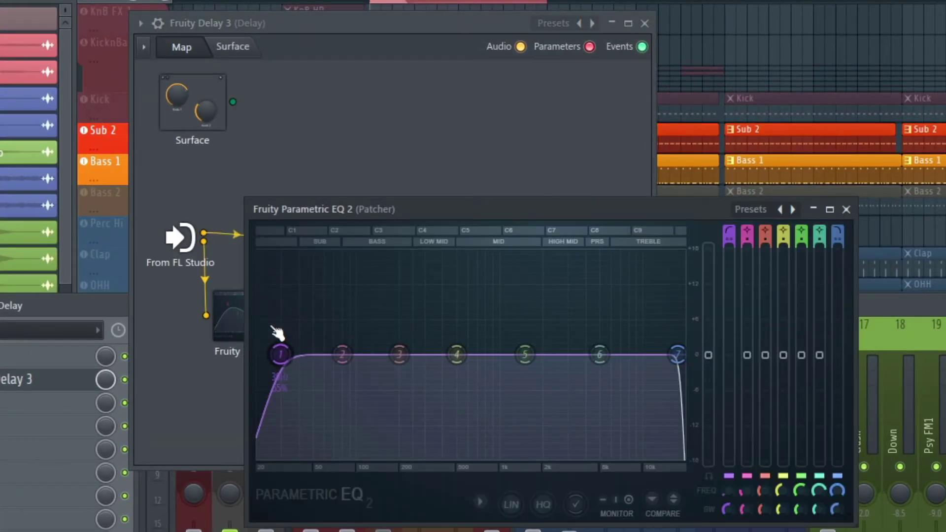
left_click_drag(730, 492, 730, 480)
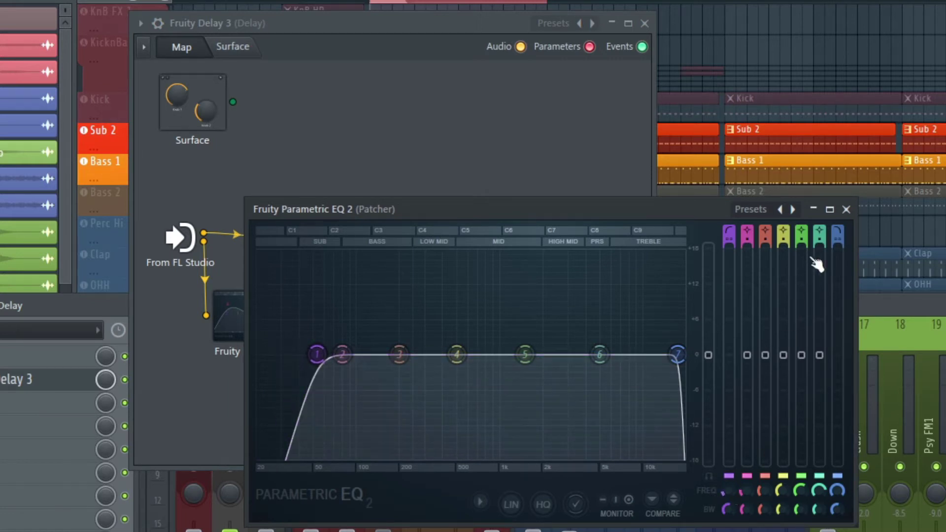
left_click(845, 209)
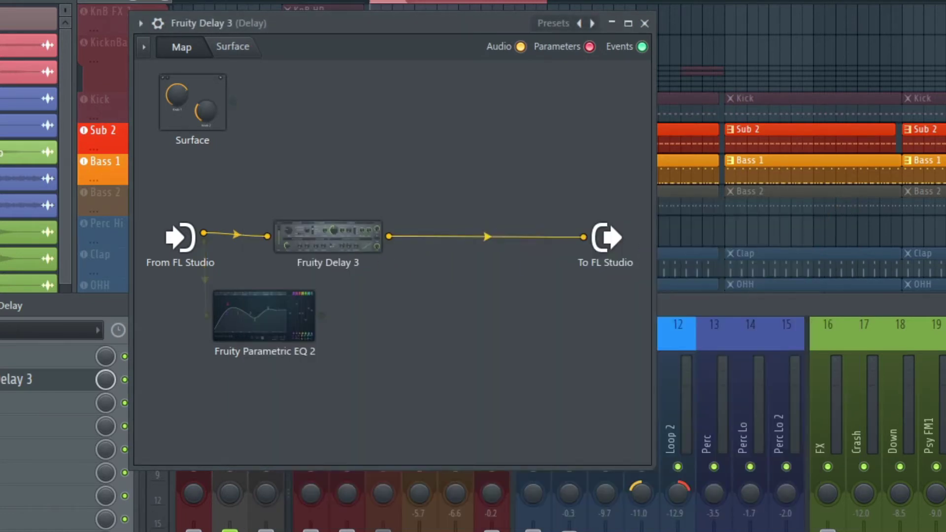
Step: Connect the Fruity Parametric EQ 2 output to Fruity Delay 3's input, spacing out both nodes in the Patcher map
left_click_drag(350, 252, 463, 247)
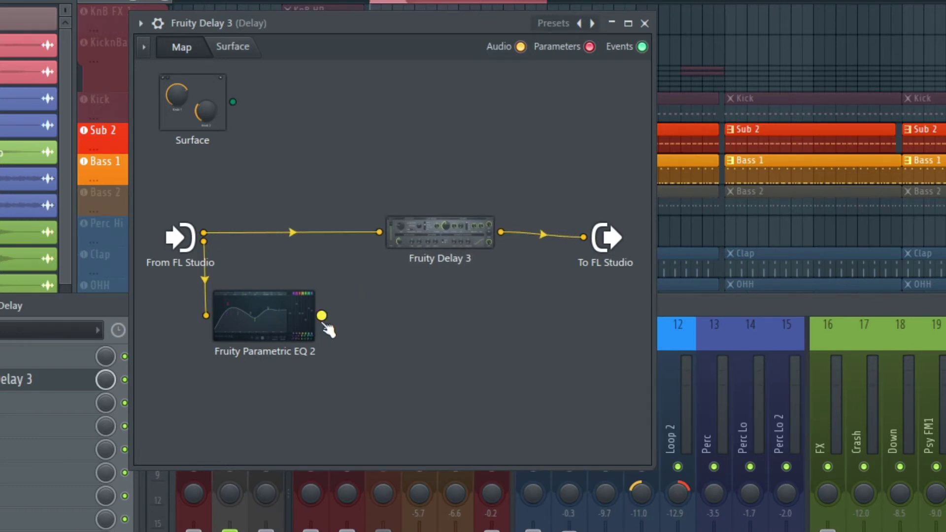
left_click_drag(321, 315, 379, 232)
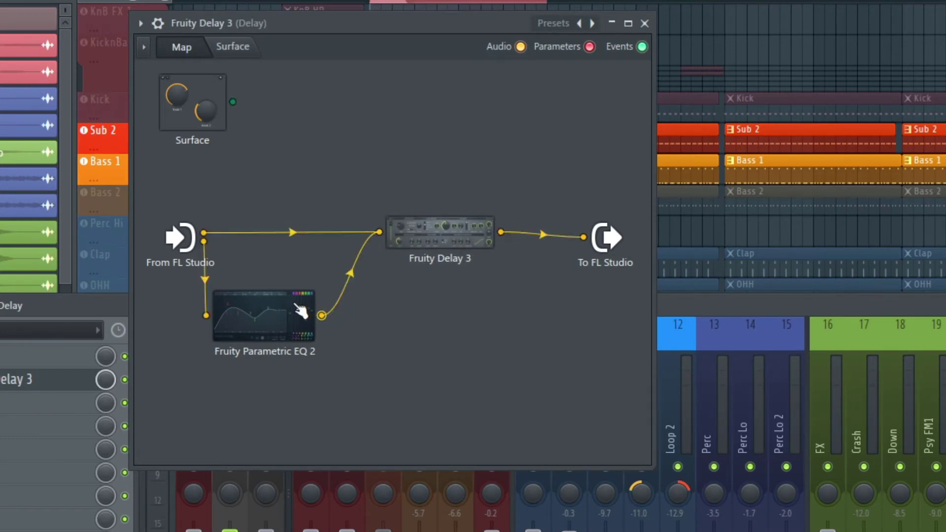
left_click_drag(308, 315, 331, 316)
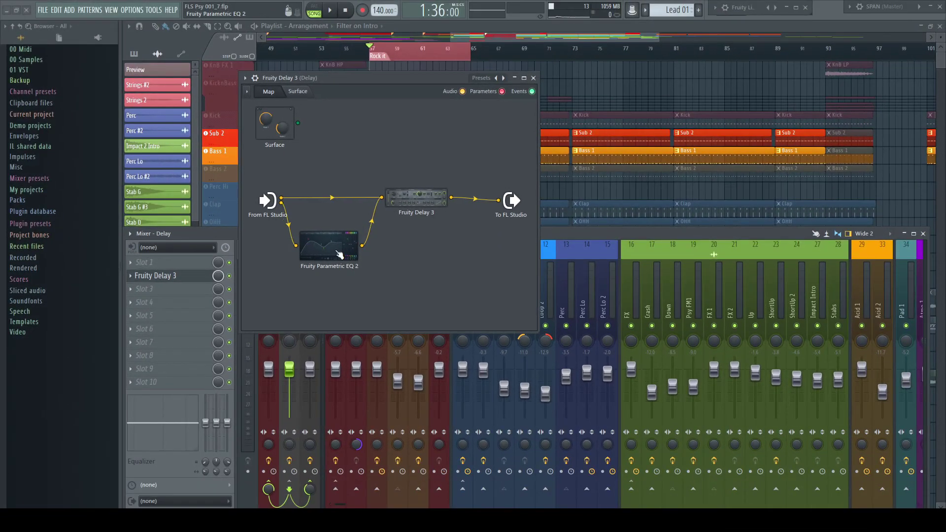
Step: Audition the looped bass through the Patcher and raise its Fruity Parametric EQ 2 band 1 high-pass cutoff to about 402 Hz
key("space")
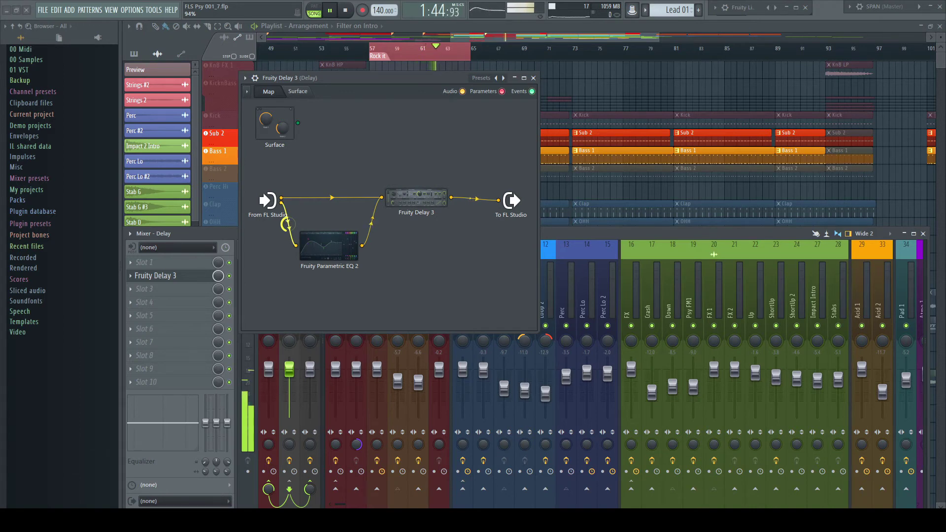
left_click(327, 245)
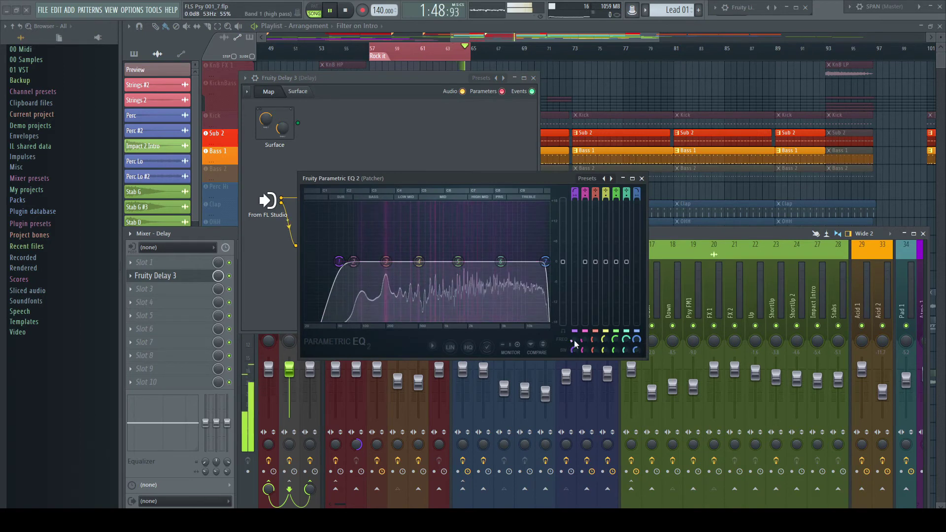
left_click_drag(339, 261, 410, 261)
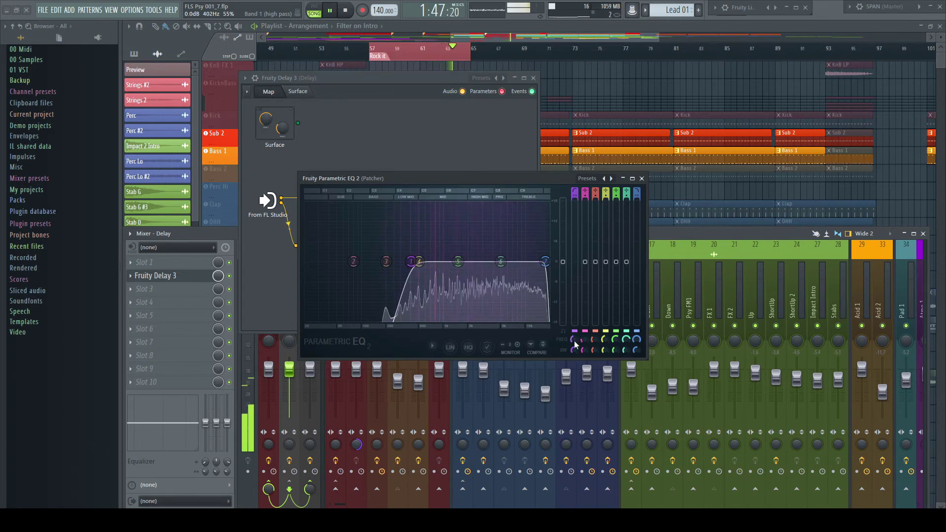
left_click(642, 179)
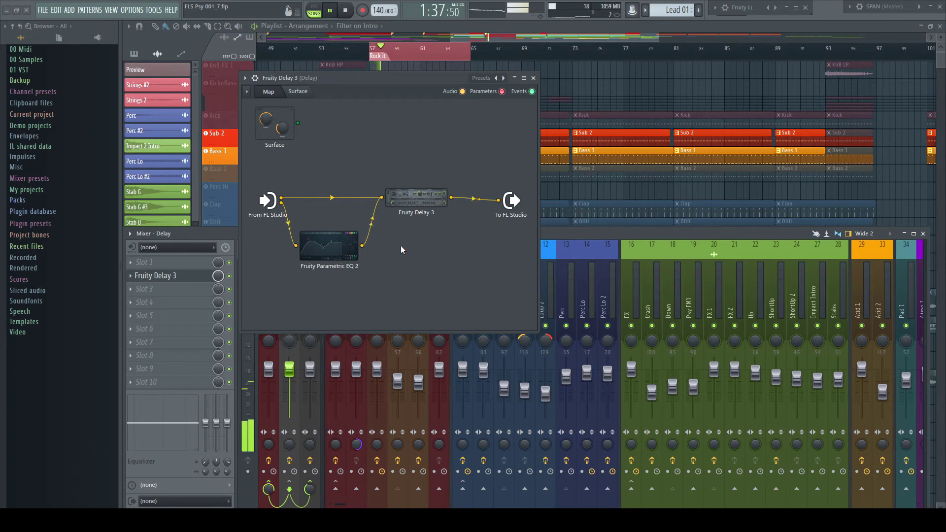
key("space")
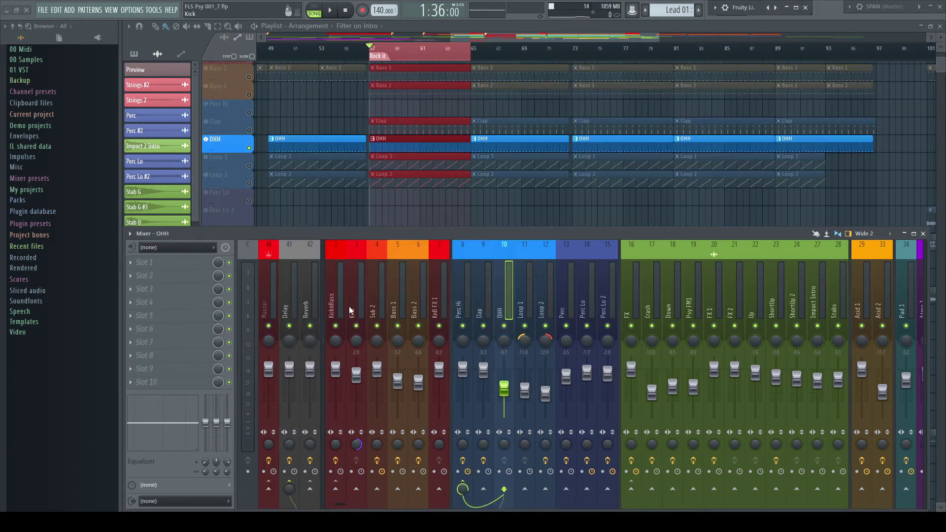
Step: Send the OHH track to the Delay track at 60% while auditioning the looped section
key("space")
key("space")
key("space")
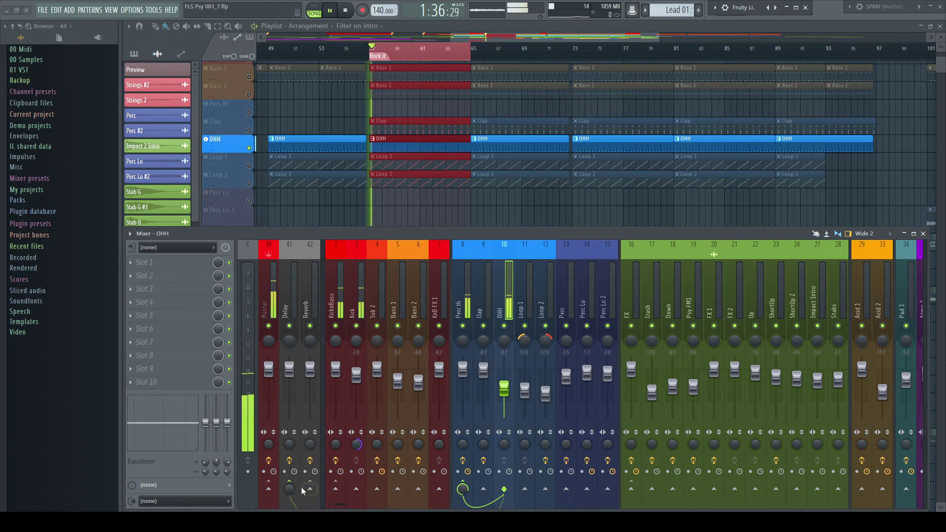
left_click_drag(289, 489, 289, 470)
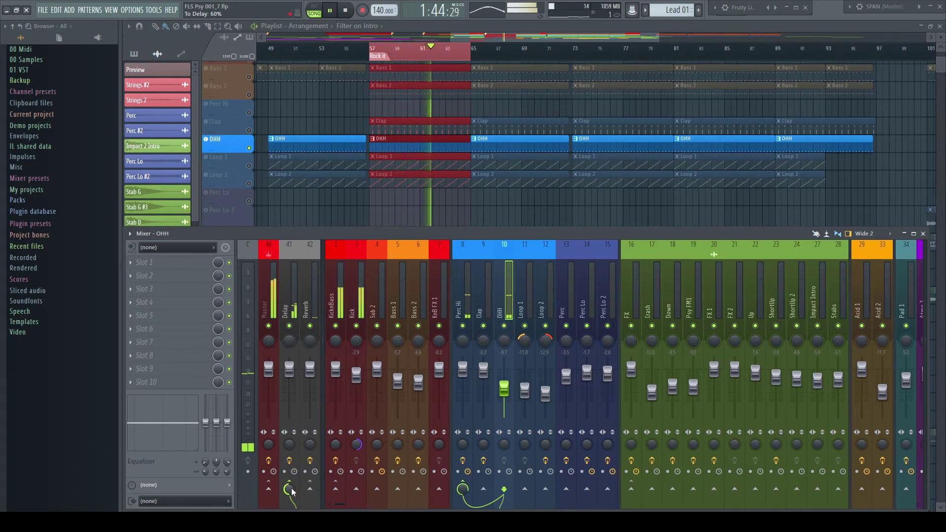
key("space")
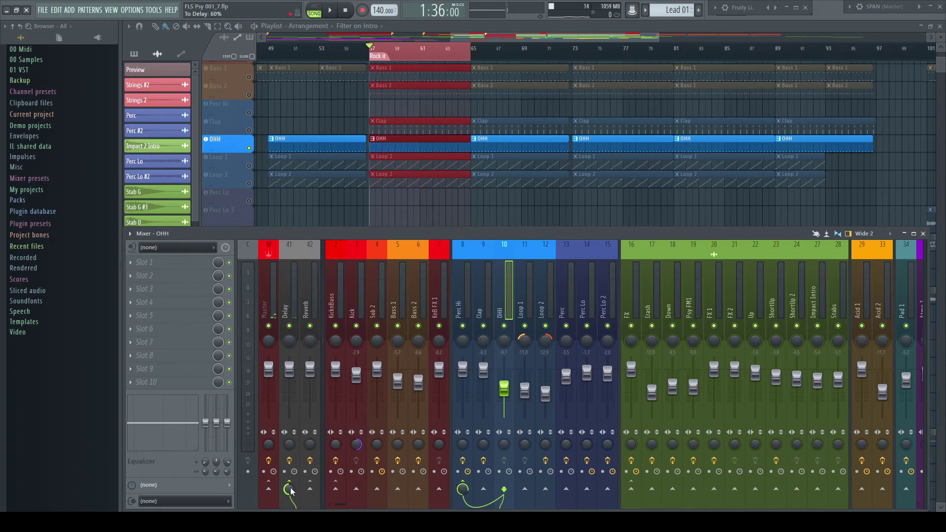
Step: Open the Patcher on the Delay track and activate the OHH audio output of the From FL Studio node
left_click(294, 301)
left_click(185, 280)
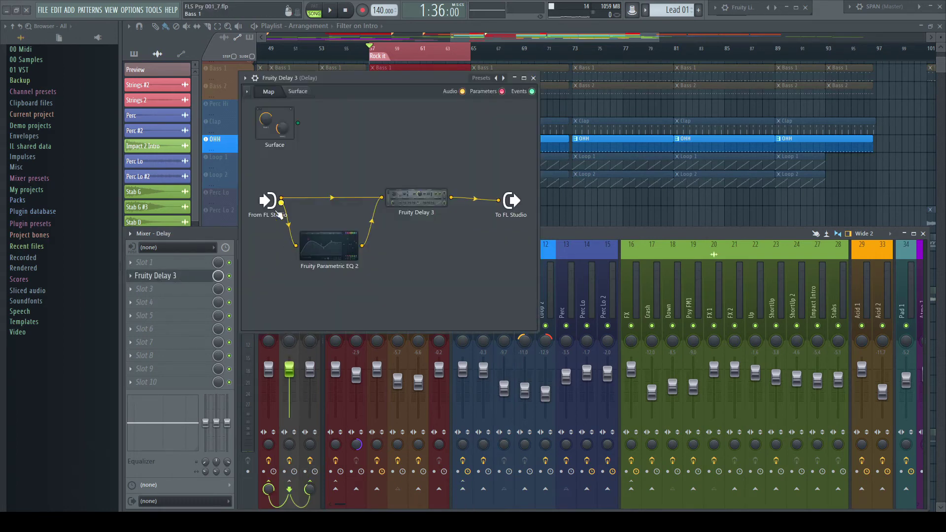
right_click(267, 202)
mouse_move(338, 224)
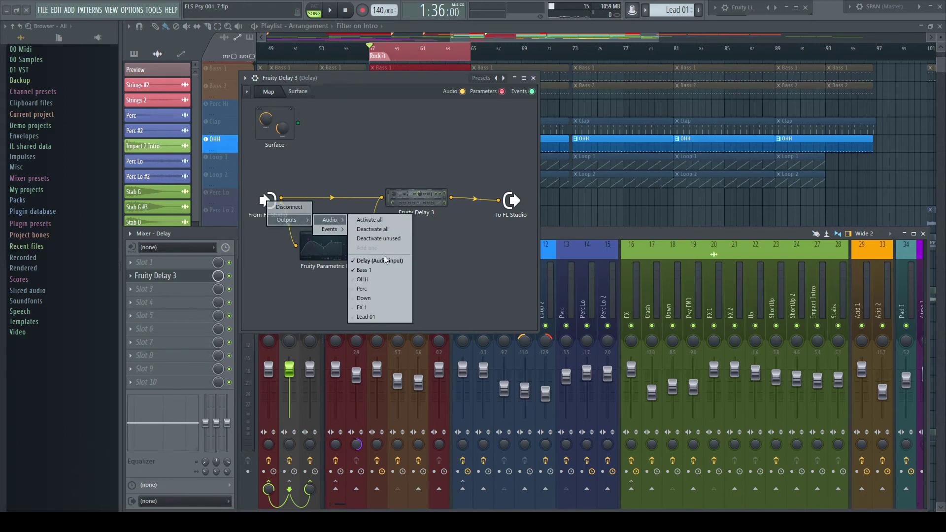
left_click(367, 279)
Step: Move the existing EQ node up and insert a second Fruity Parametric EQ 2 between the OHH output and Fruity Delay 3
left_click_drag(342, 253, 369, 151)
key("F8")
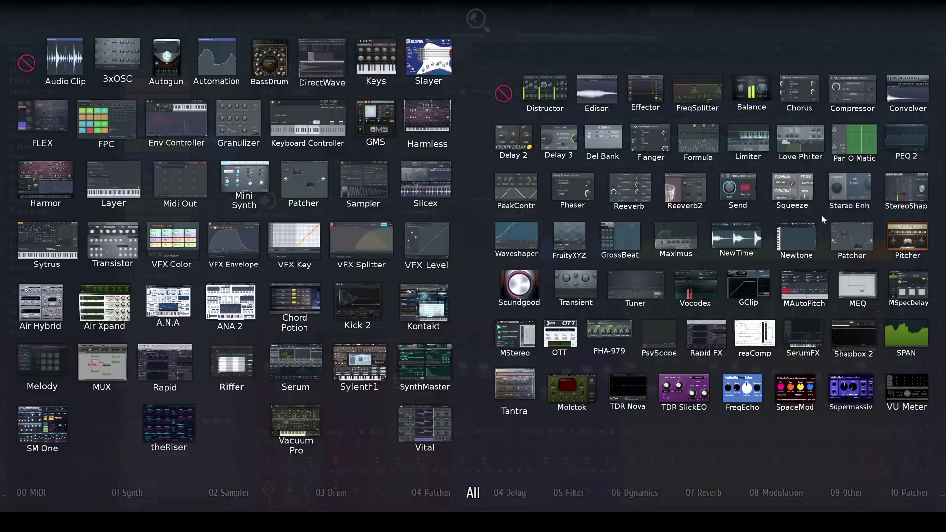
mouse_move(896, 134)
left_mouse_down()
mouse_move(333, 242)
mouse_move(374, 217)
mouse_move(381, 197)
left_mouse_up()
Step: Raise the band 1 high-pass cutoff of the OHH's Fruity Parametric EQ 2 into the high mids while auditioning the loop
double_click(354, 249)
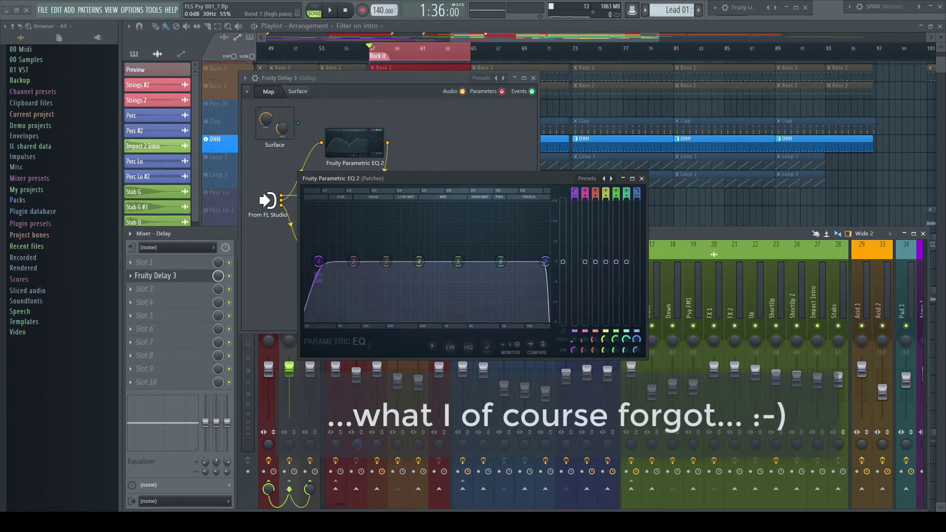
left_click_drag(318, 262, 435, 262)
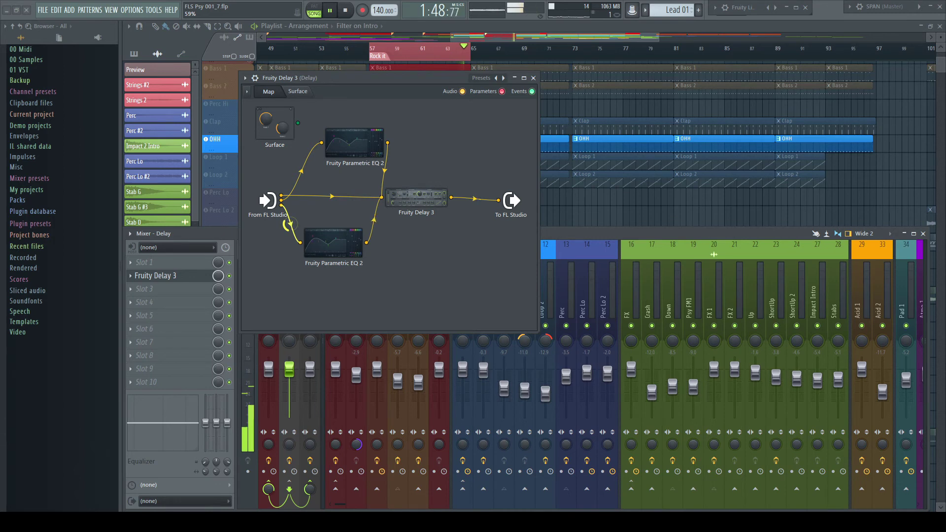
double_click(336, 242)
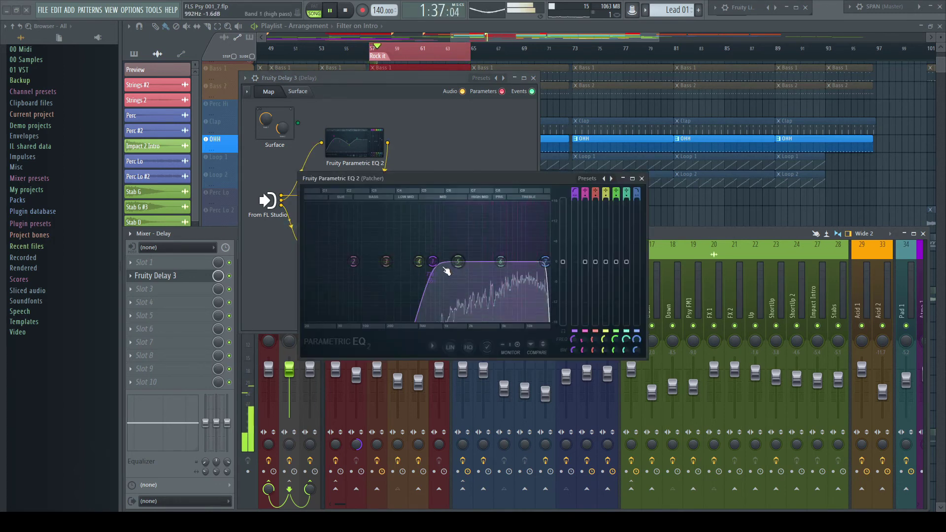
left_click_drag(574, 343, 574, 321)
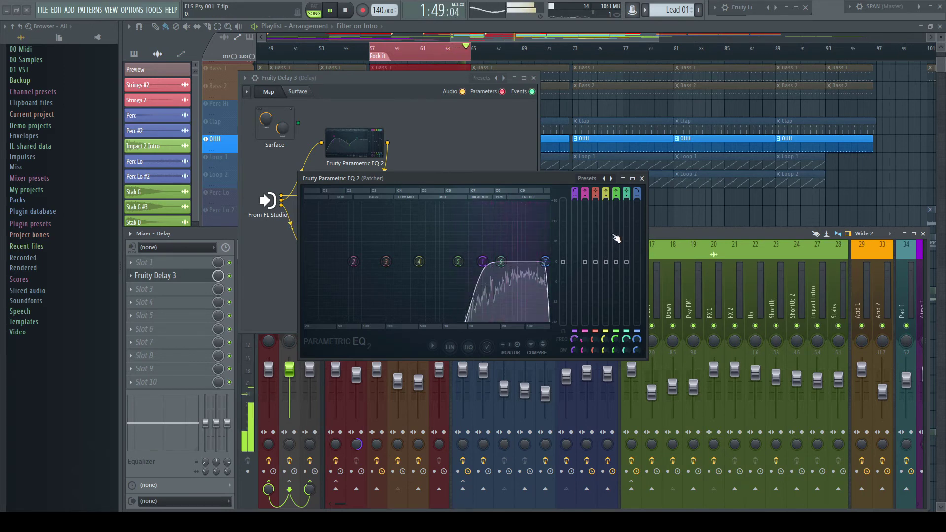
left_click(641, 178)
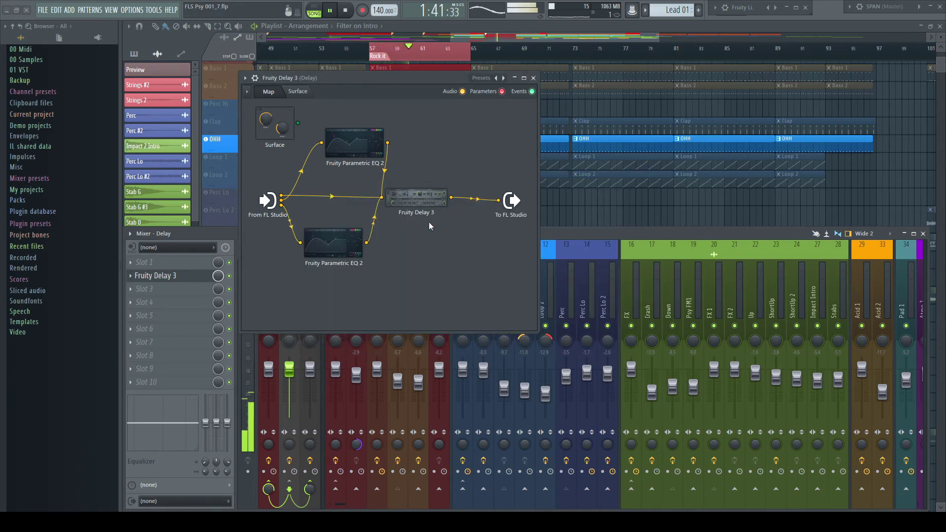
key("space")
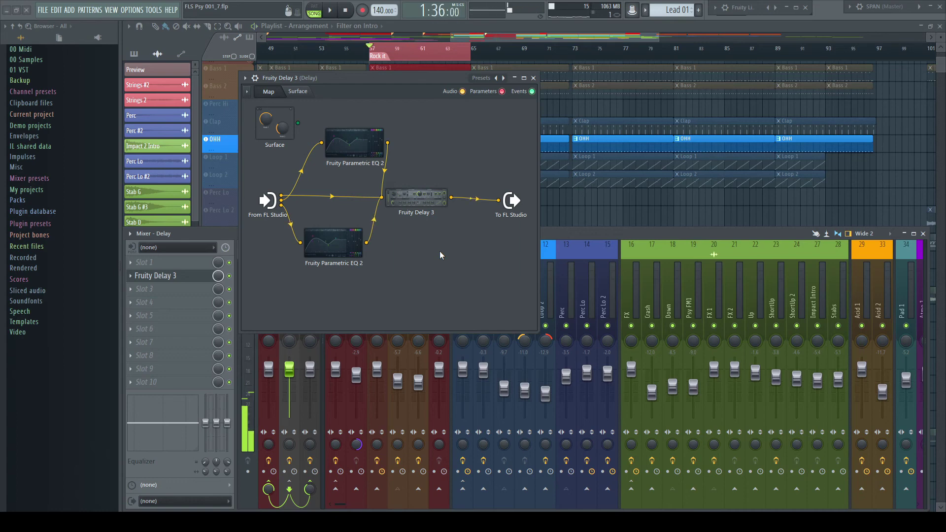
Step: Close the Patcher and audition the looped section with the kick, bass, clap and OHH tracks playing together
key("Escape")
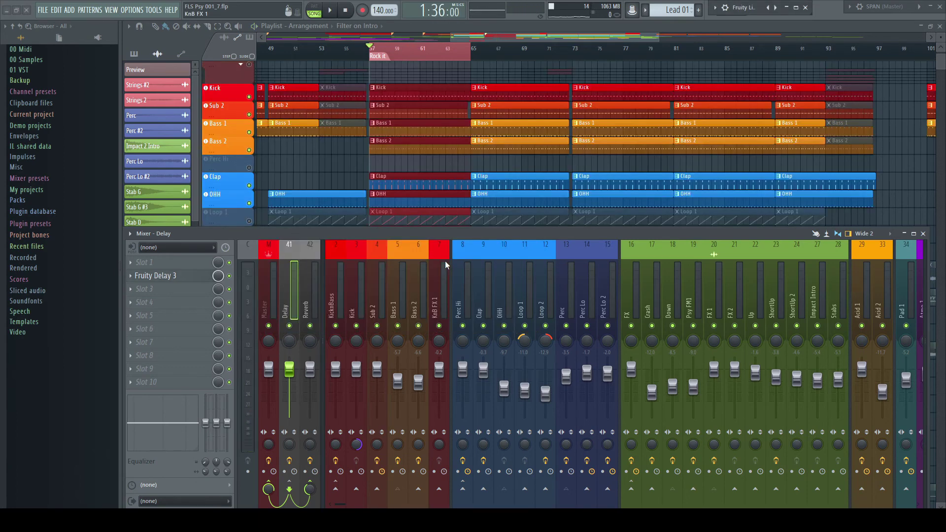
key("space")
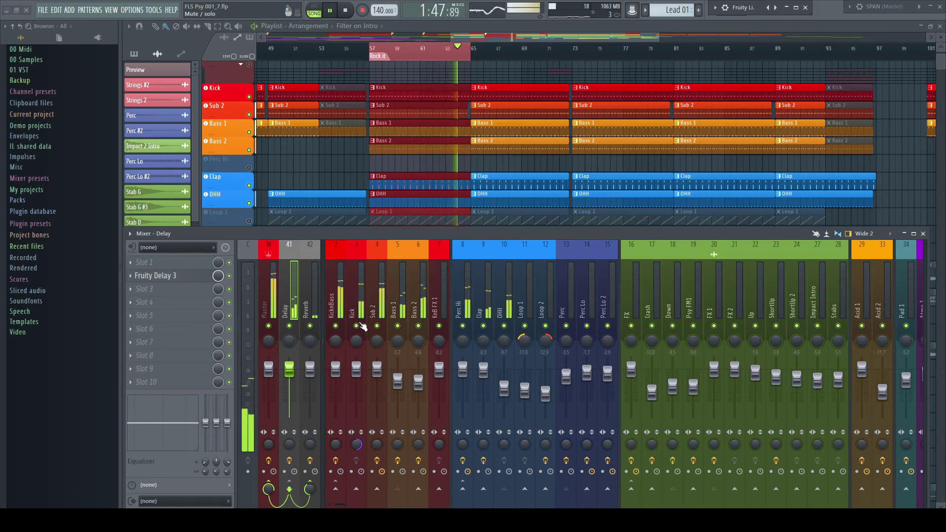
key("space")
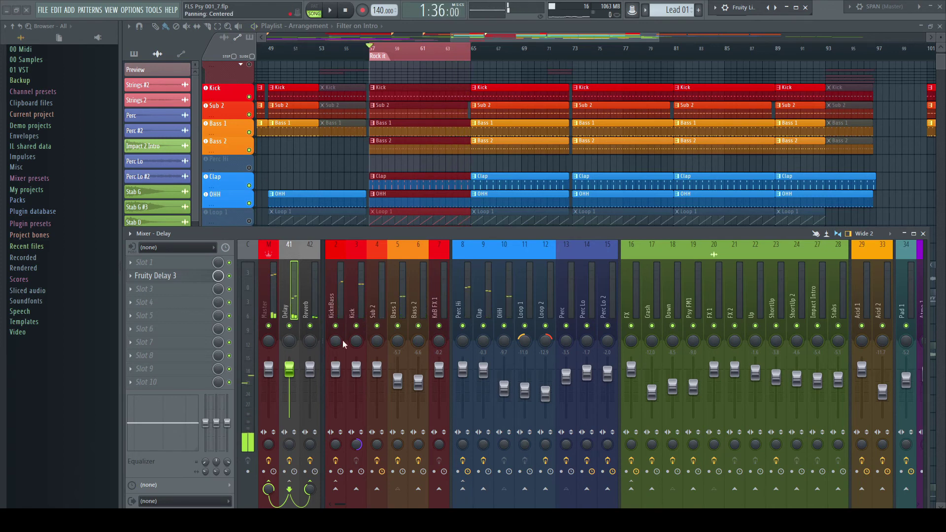
Step: Add Fruity Reeverb 2 to the Delay track's Patcher map and route PingPong 1 through it to the To FL Studio node
left_click(154, 275)
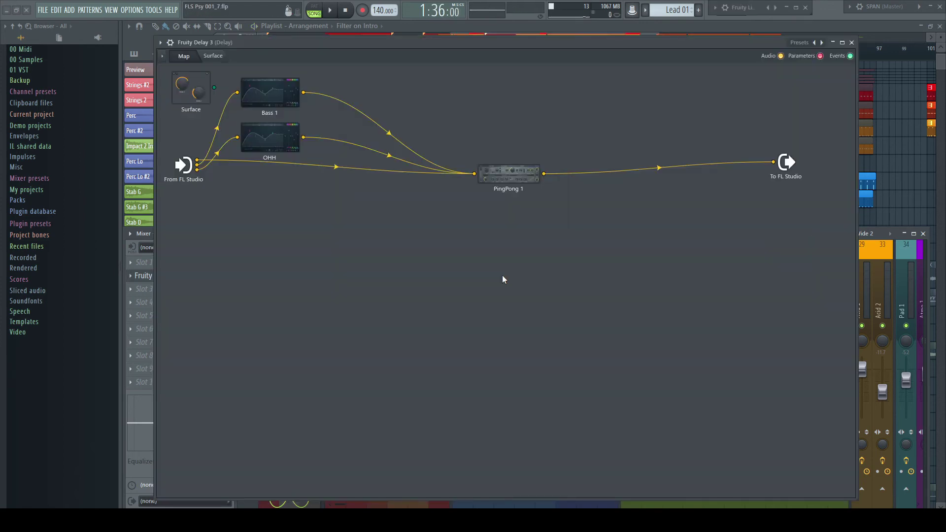
key("F8")
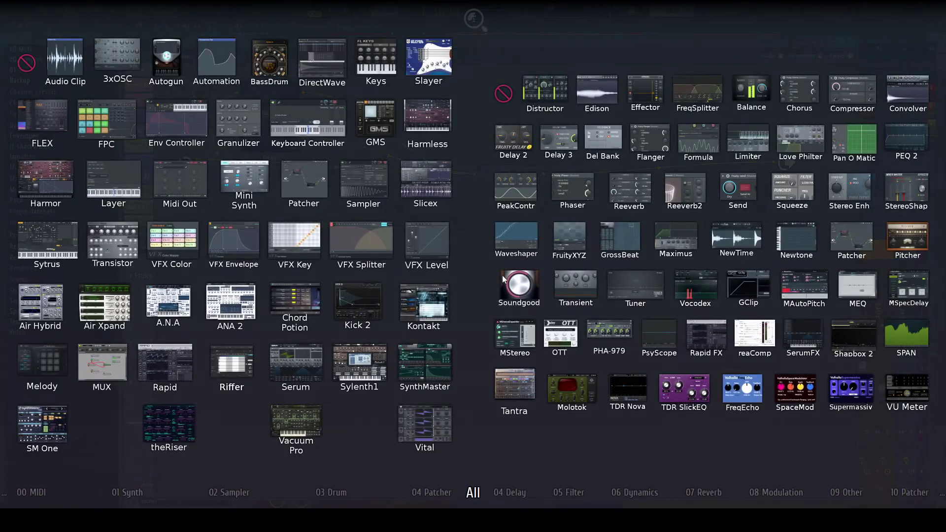
left_click_drag(679, 190, 632, 212)
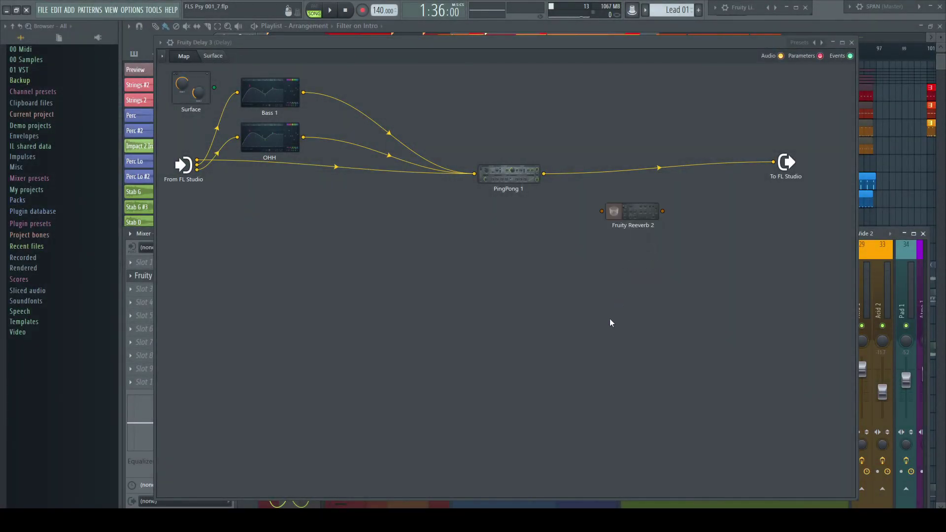
left_click_drag(544, 173, 549, 186)
left_click_drag(601, 210, 602, 211)
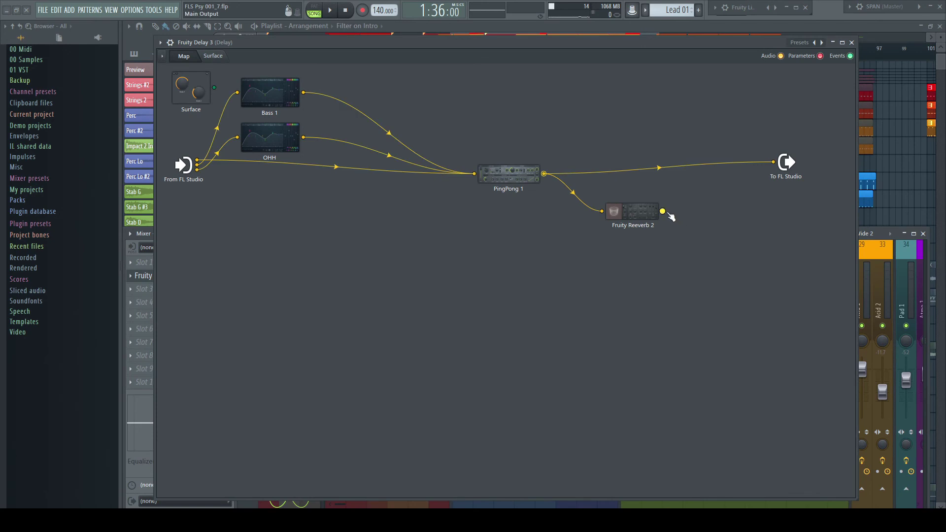
left_click_drag(663, 210, 773, 162)
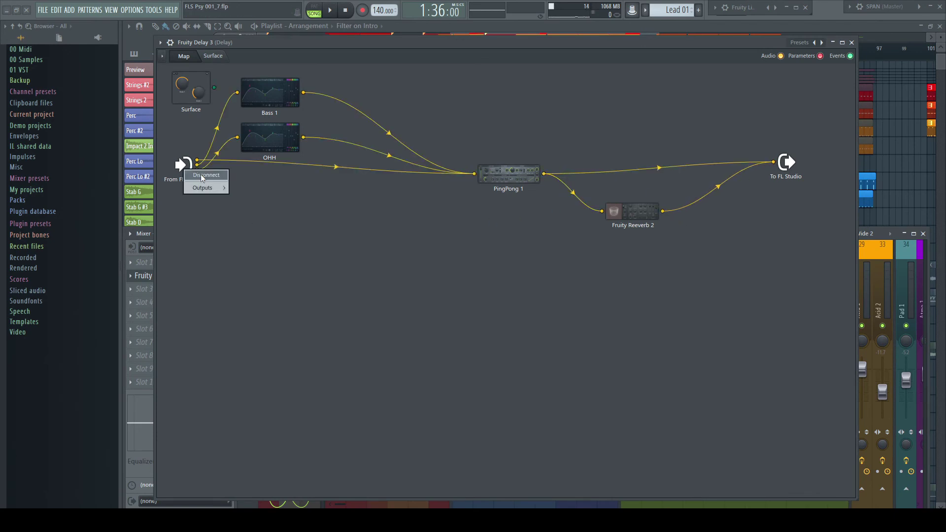
Step: Activate the Down audio output on the From FL Studio node and connect it to Fruity Reeverb 2's input
mouse_move(242, 191)
left_click(283, 268)
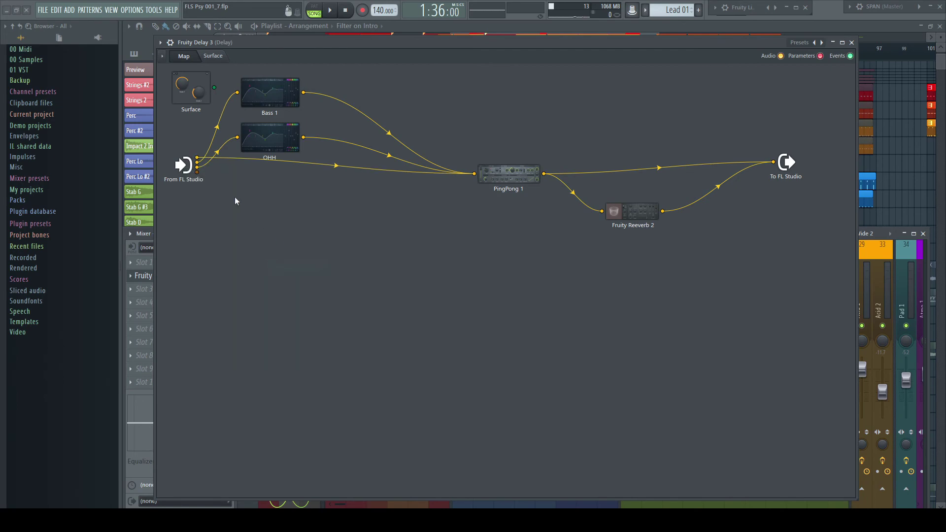
left_click_drag(197, 172, 434, 253)
left_click_drag(602, 211, 600, 216)
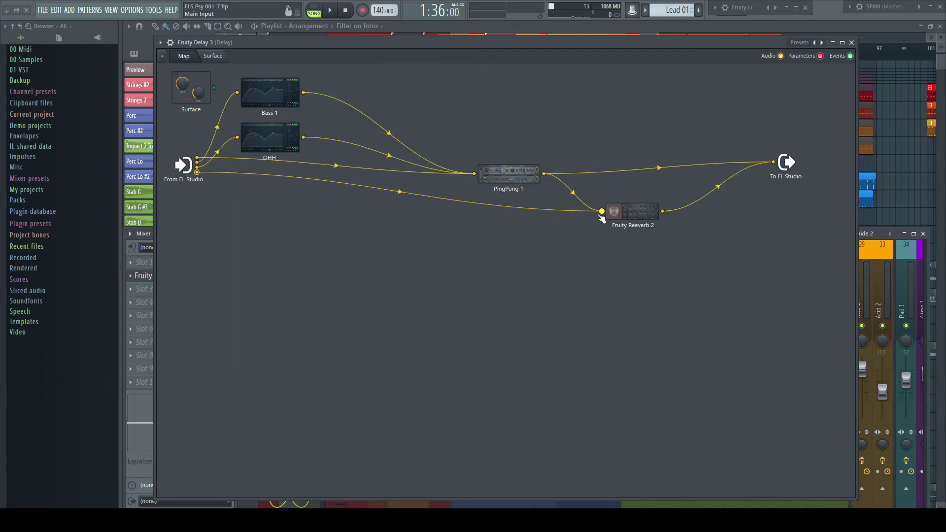
Step: Add Fruity Delay Bank and Fruity Convolver to the Patcher map below PingPong 1
key("F8")
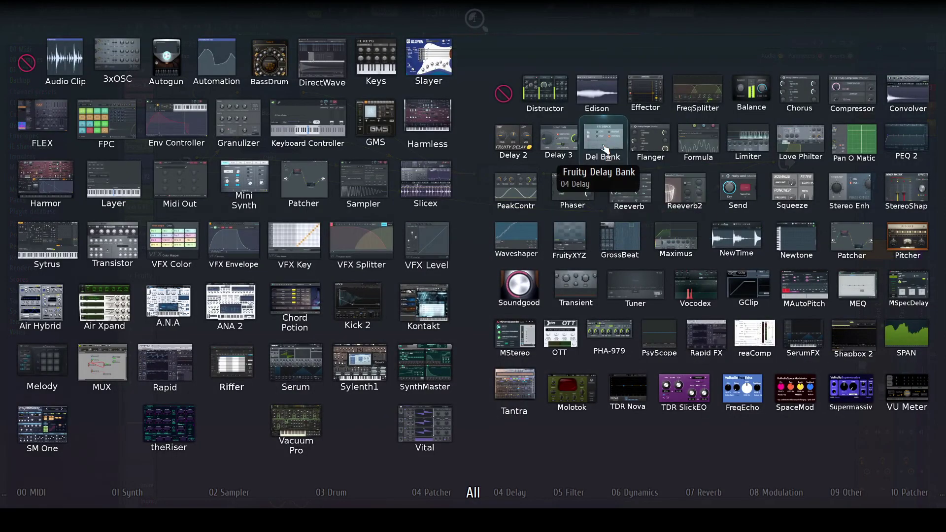
left_click_drag(606, 143, 504, 248)
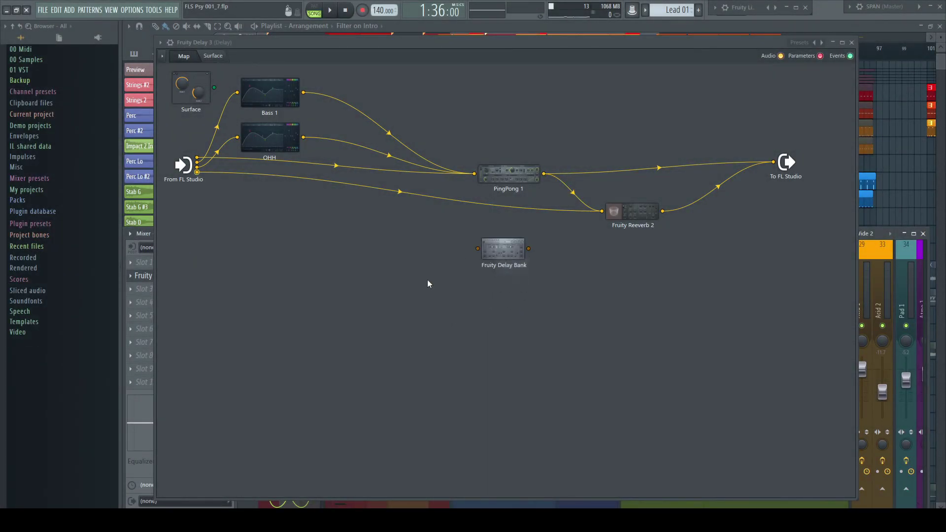
key("F8")
left_click_drag(855, 106, 494, 297)
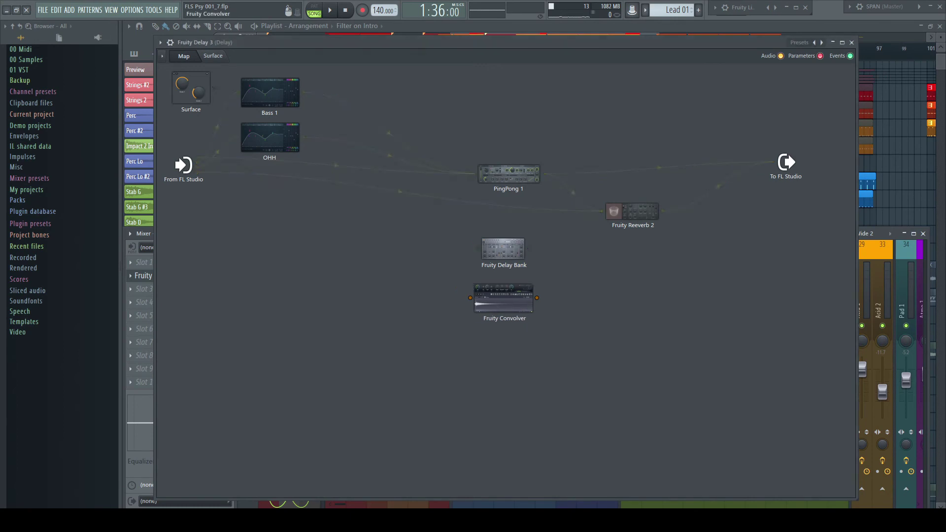
Step: Connect Fruity Delay Bank's output to To FL Studio and Fruity Reeverb 2, and Fruity Convolver's output to To FL Studio
left_click_drag(528, 248, 709, 217)
left_click_drag(773, 161, 773, 161)
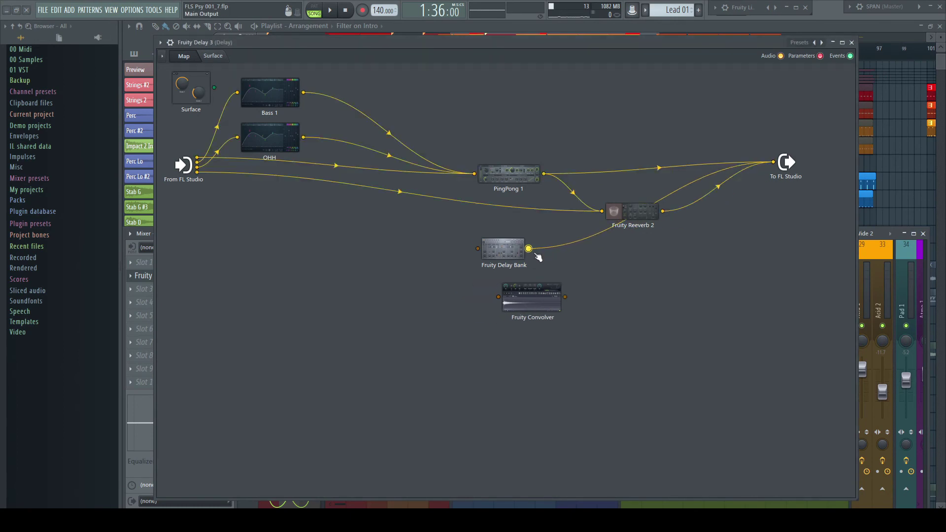
left_click_drag(529, 248, 602, 211)
left_click_drag(565, 297, 765, 208)
left_click_drag(772, 162, 773, 162)
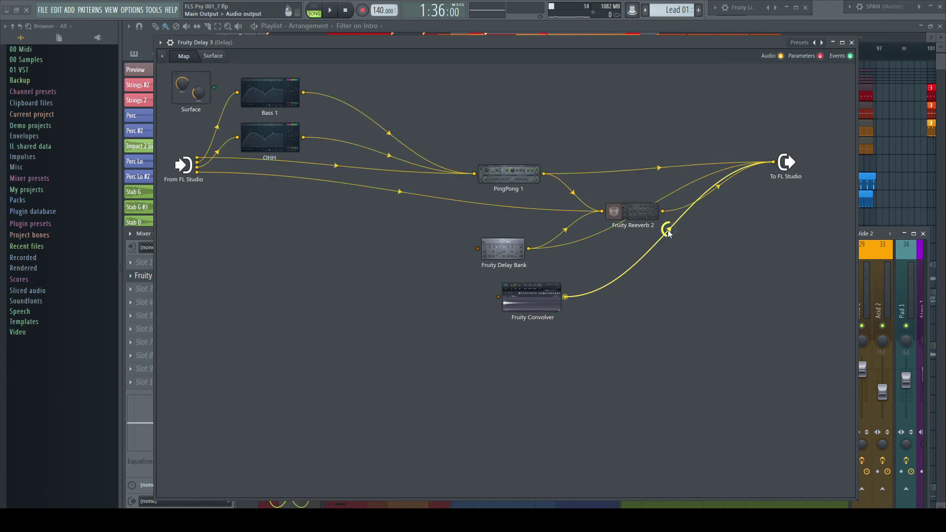
Step: Activate the remaining From FL Studio audio outputs: Perc, FX 1 and Lead 01
right_click(181, 166)
mouse_move(210, 186)
mouse_move(243, 185)
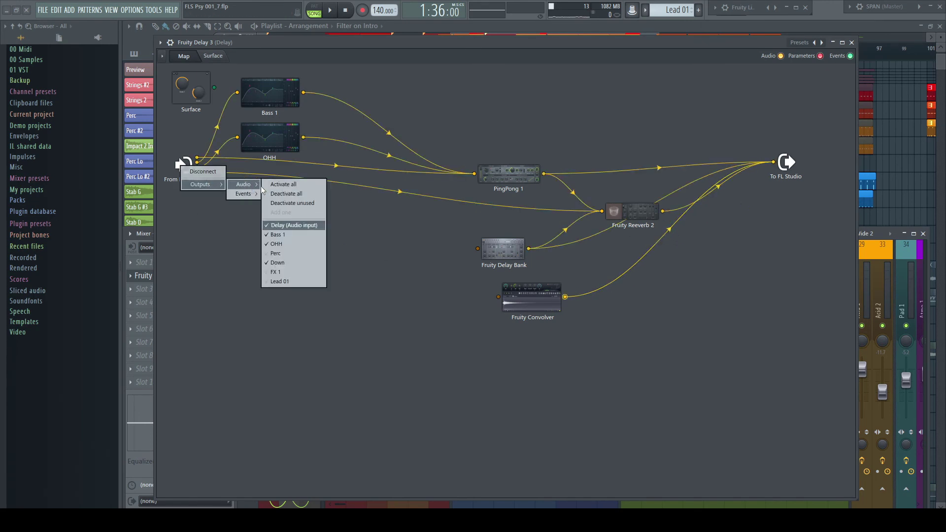
left_click(272, 282)
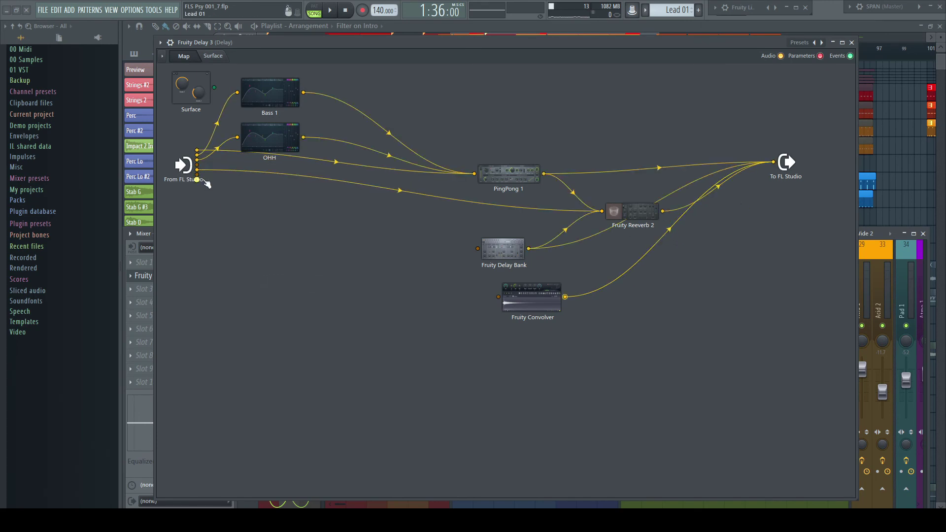
Step: Connect the Perc output to Fruity Delay Bank's input and the FX 1 output to Fruity Convolver's input
left_click_drag(197, 165, 300, 202)
left_click_drag(478, 249, 477, 248)
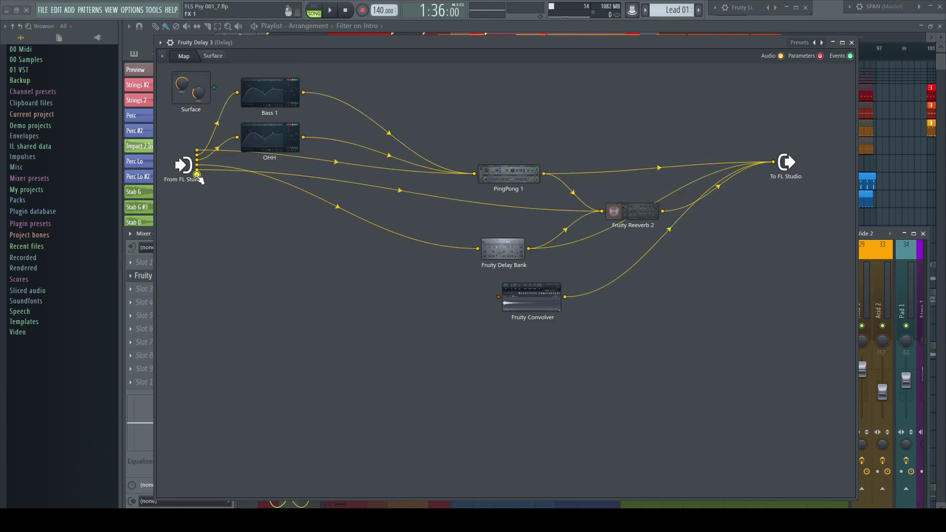
left_click_drag(197, 174, 499, 297)
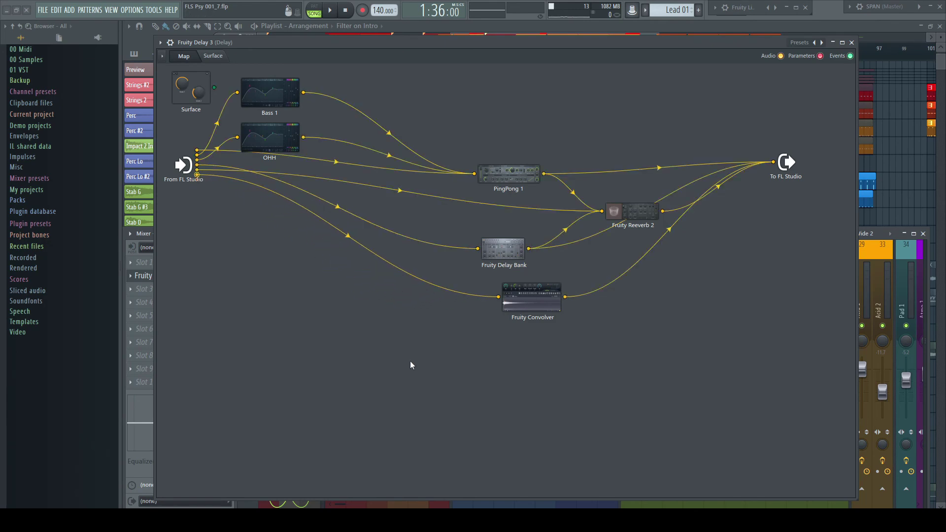